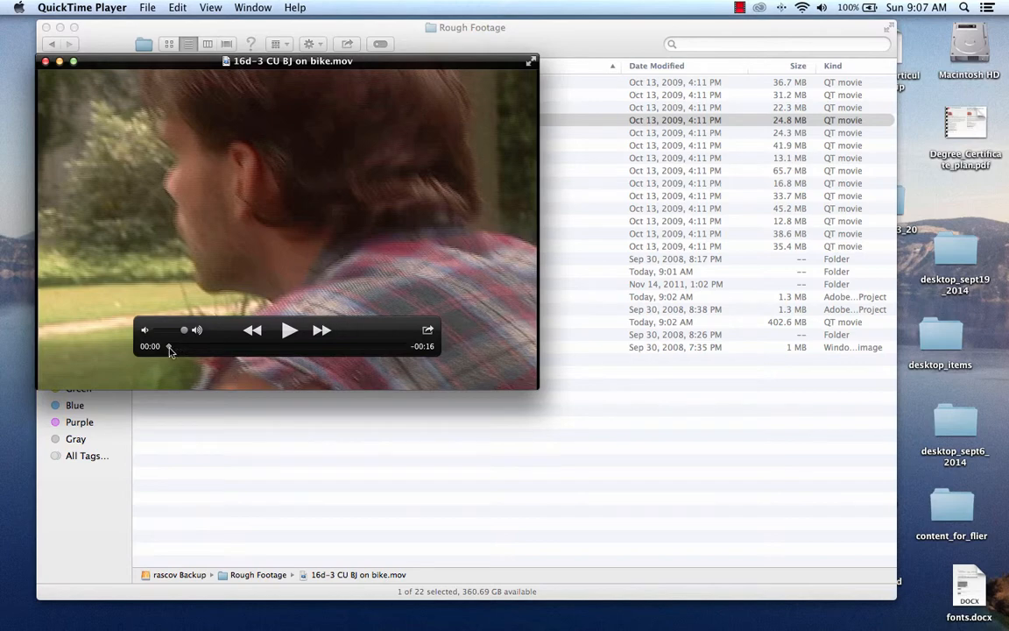
Step: Scrub through the 16d-3 CU BJ on bike.mov footage to preview the shot, and quit the video player
left_click_drag(170, 348, 232, 357)
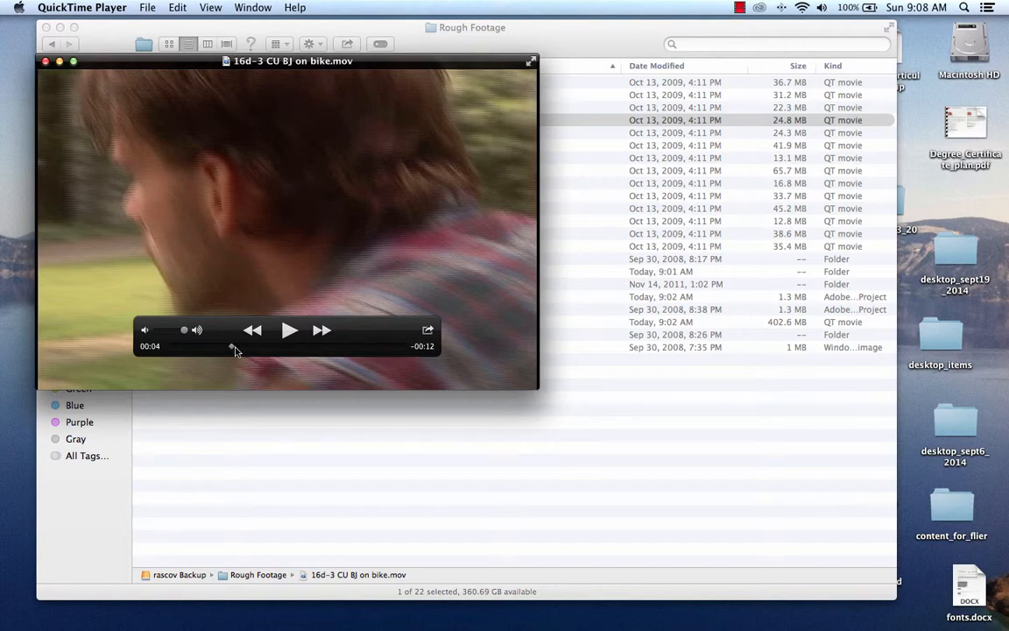
left_click_drag(235, 351, 343, 351)
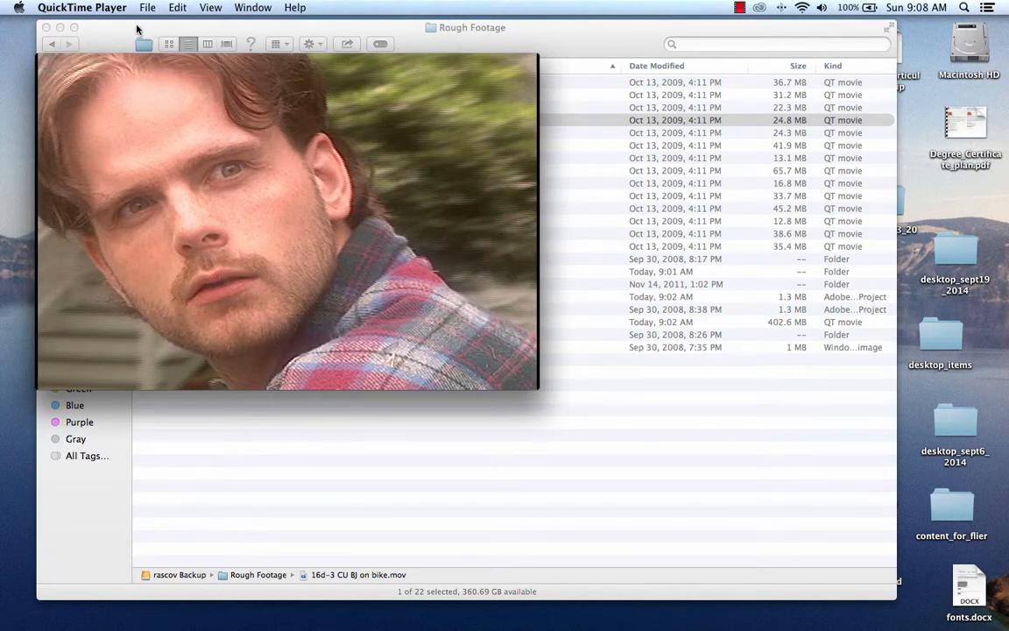
left_click(91, 9)
left_click(110, 114)
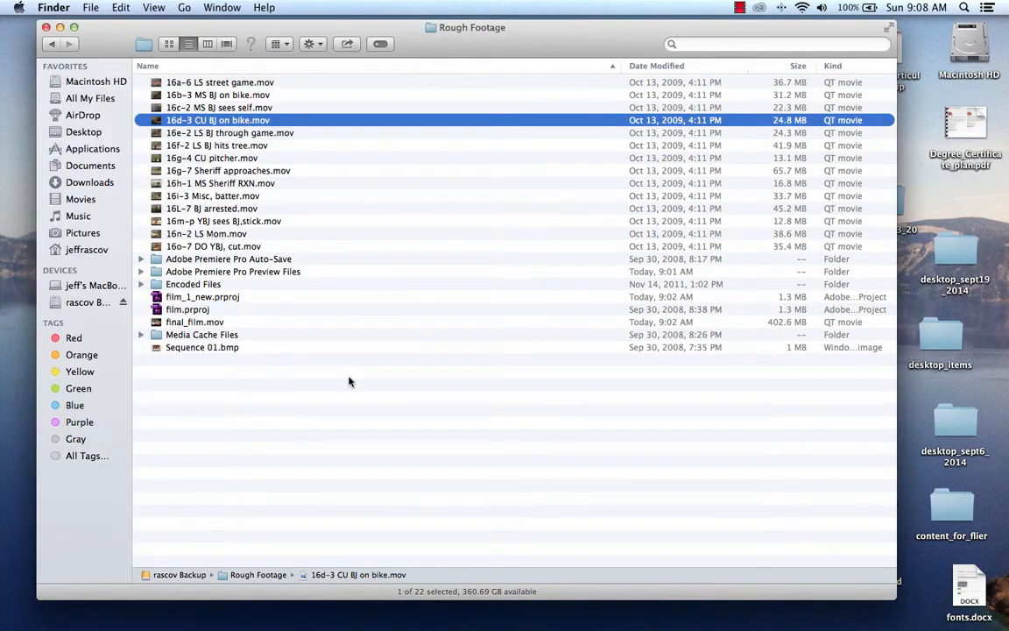
Step: Switch to the film_1_new project in Premiere Pro and review its source clips and the opening shot of Sequence 01
mouse_move(409, 626)
left_click(223, 609)
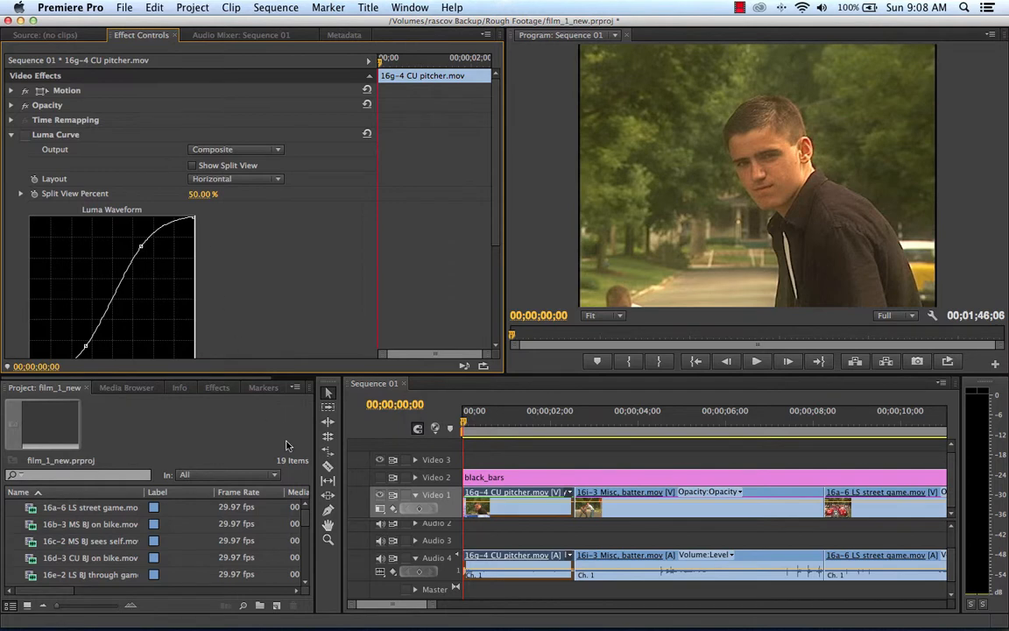
left_click(54, 35)
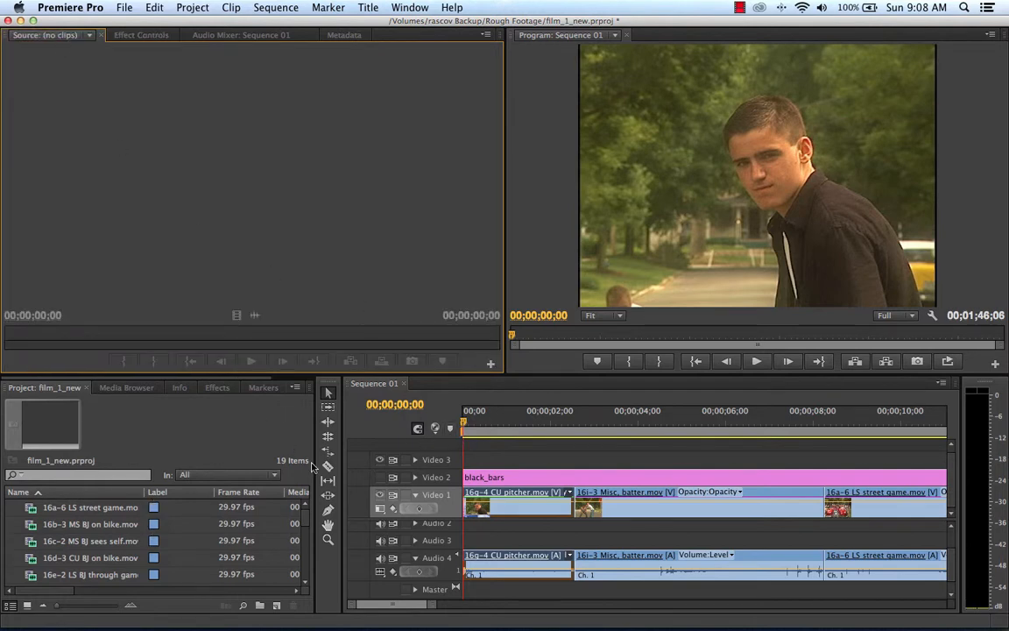
scroll(306, 526, "down", 2)
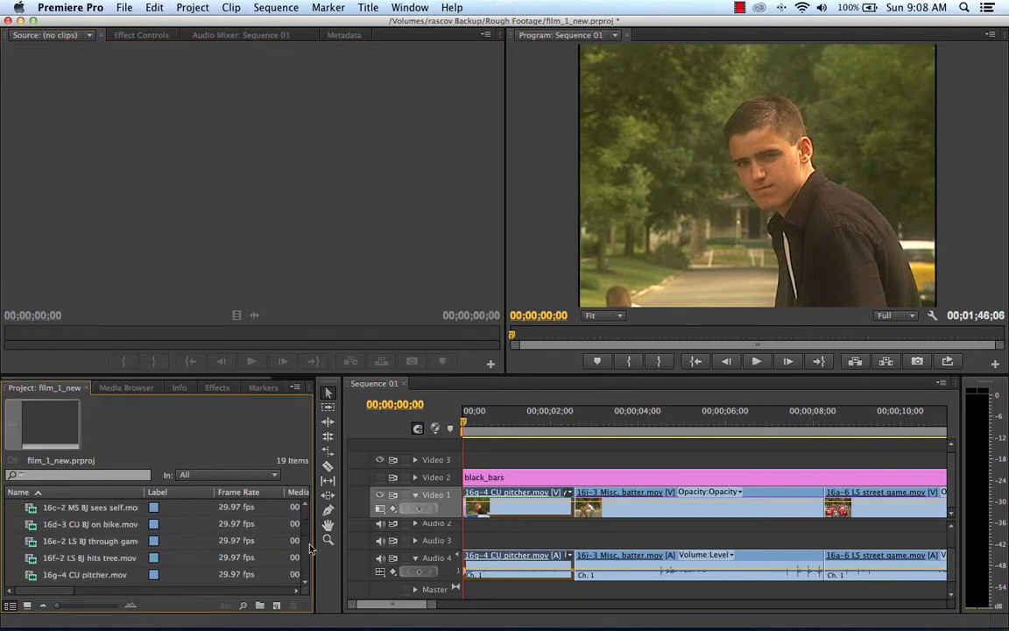
scroll(310, 548, "up", 2)
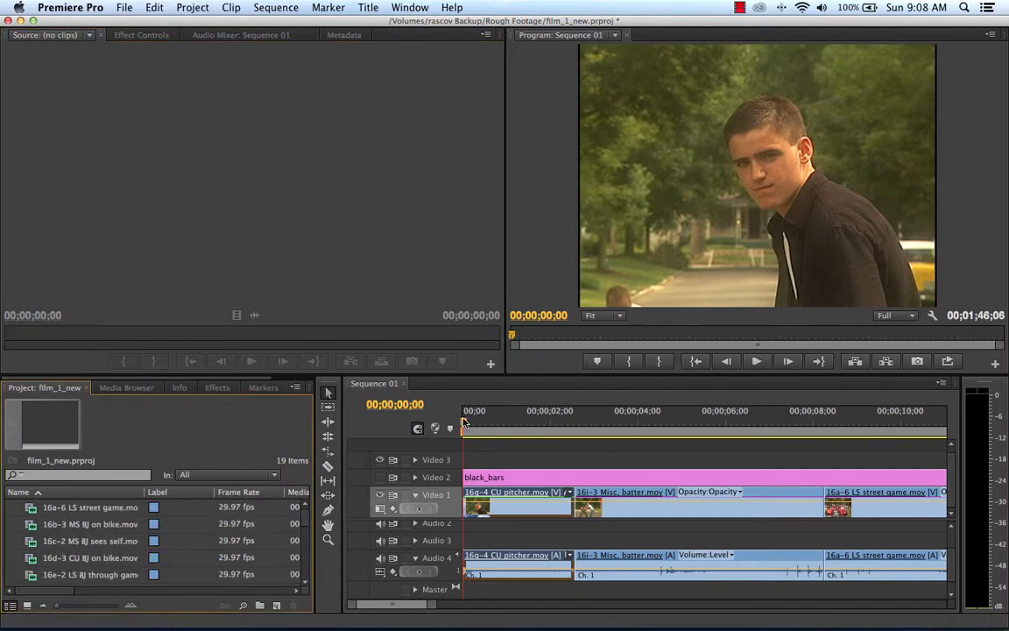
left_click_drag(465, 423, 508, 457)
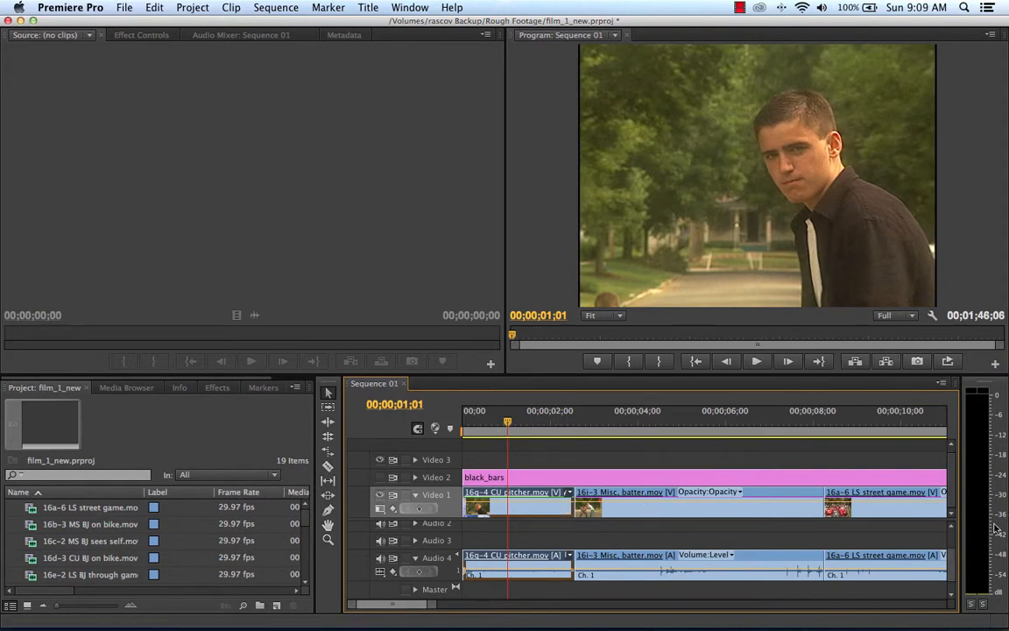
left_click_drag(509, 423, 393, 470)
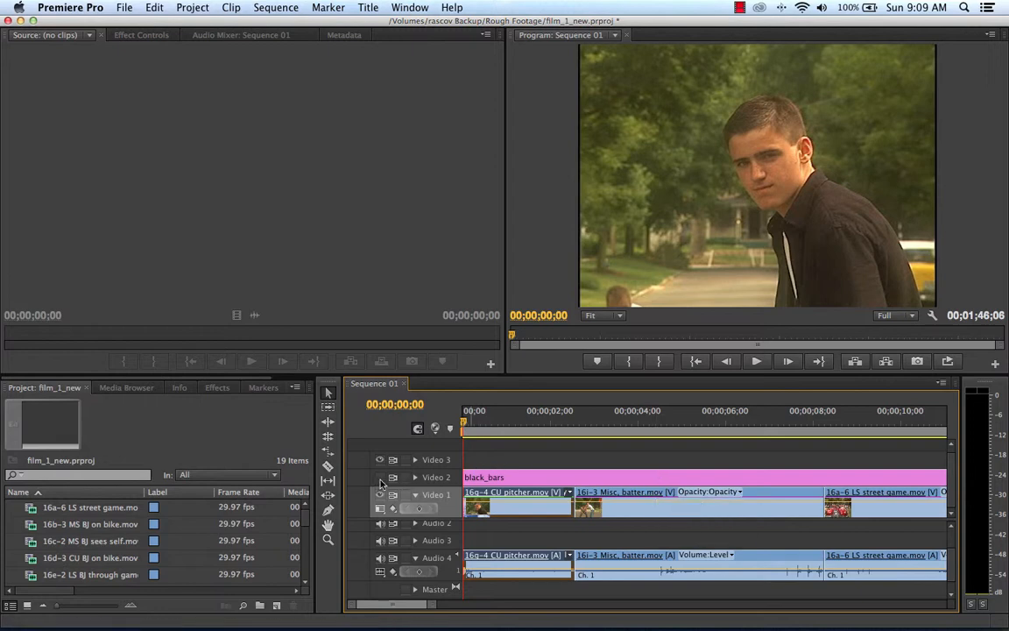
Step: Inspect the black_bars title in the title editor and turn on the visibility of the Video 2 track
double_click(484, 476)
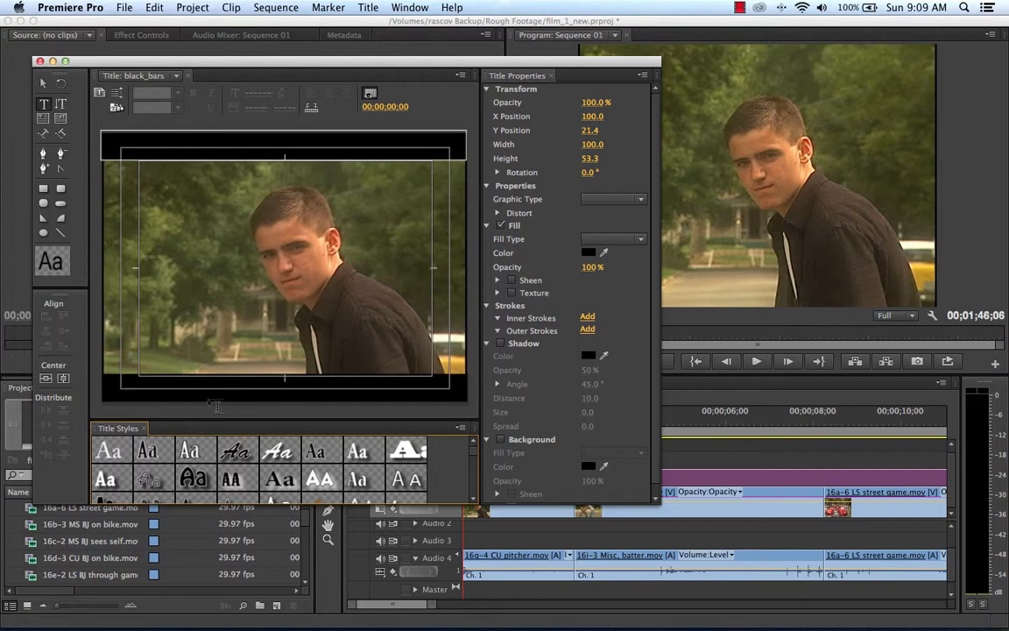
left_click(39, 60)
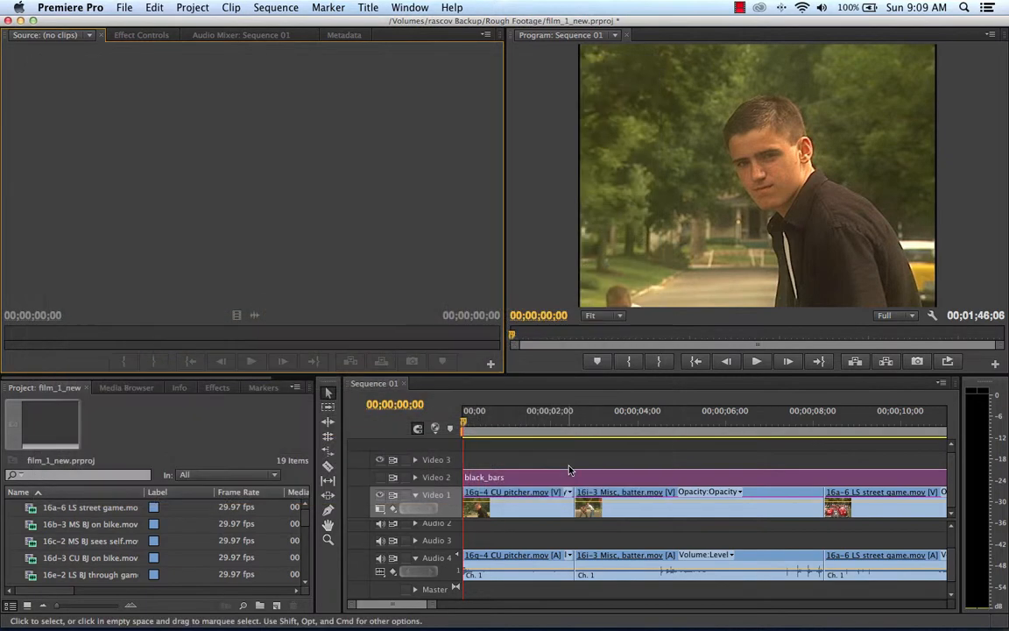
left_click_drag(478, 424, 540, 424)
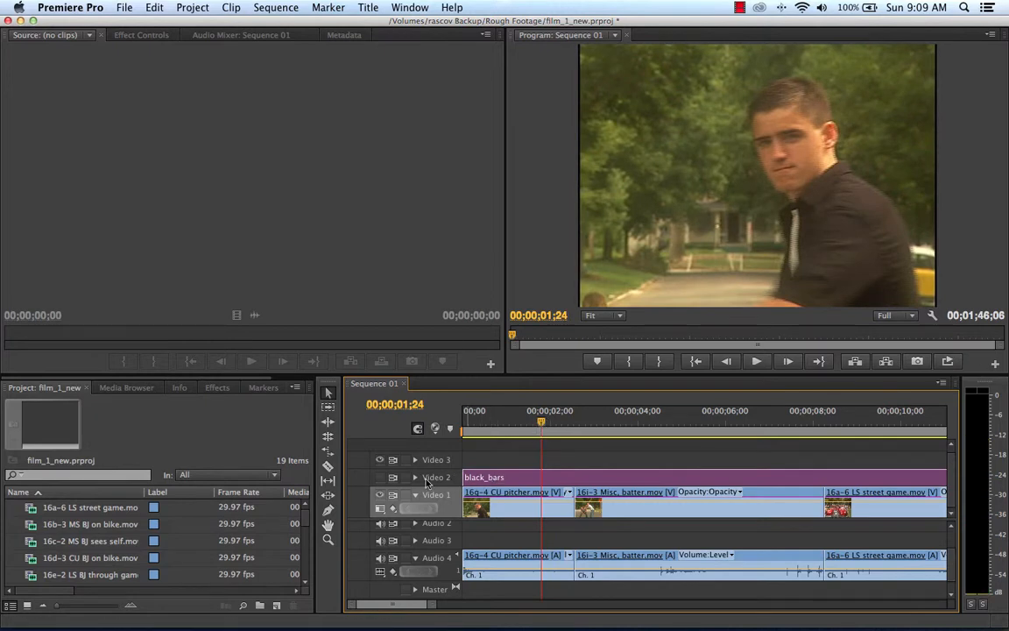
left_click(381, 478)
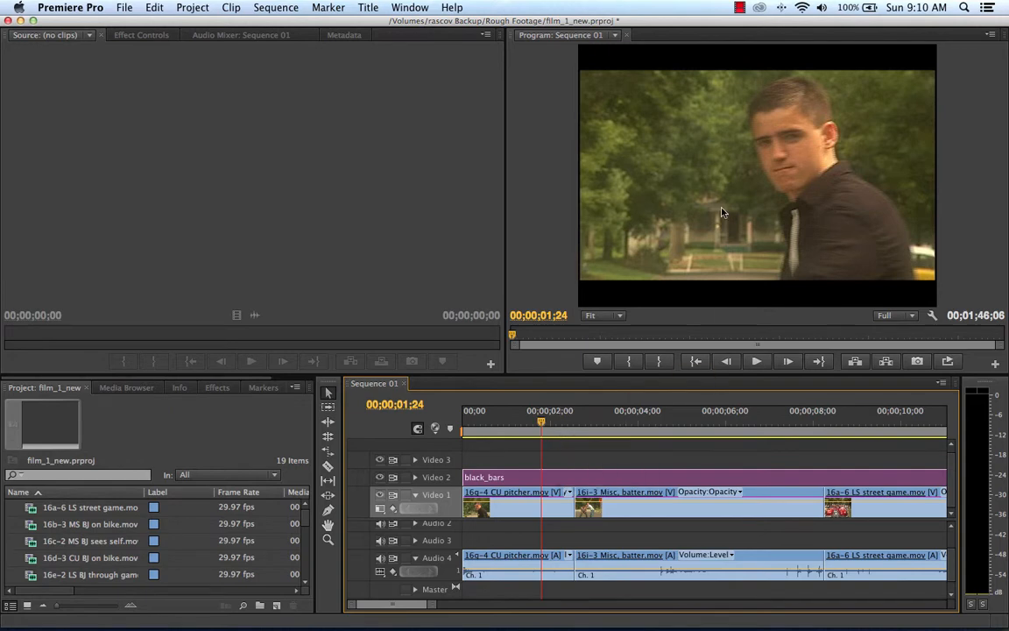
Step: Enable the Luma Curve effect on the 16g-4 CU pitcher.mov clip and review the clip's applied effects
left_click(520, 514)
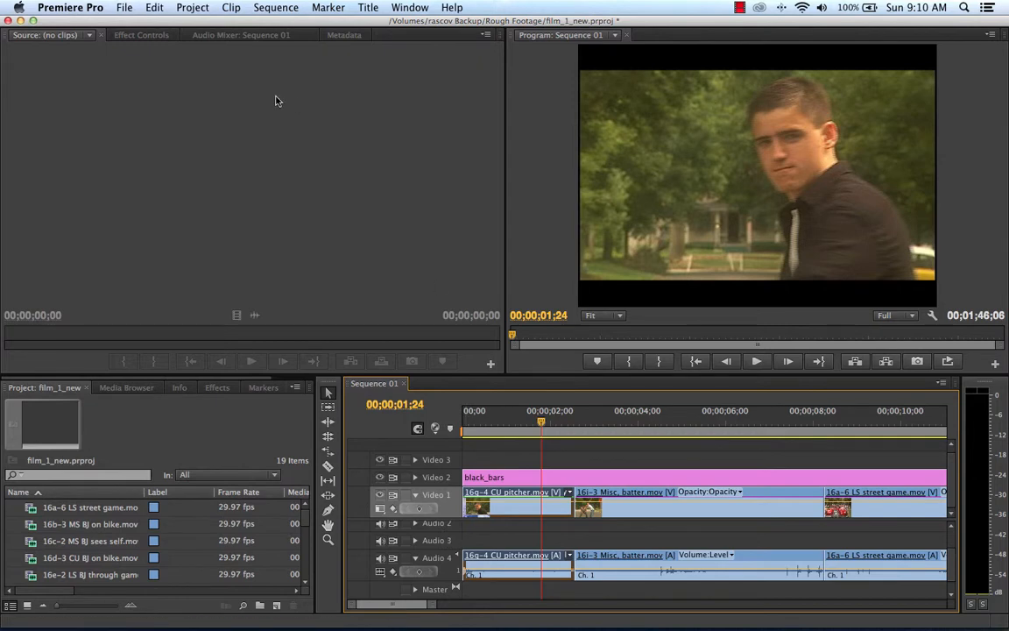
left_click(141, 35)
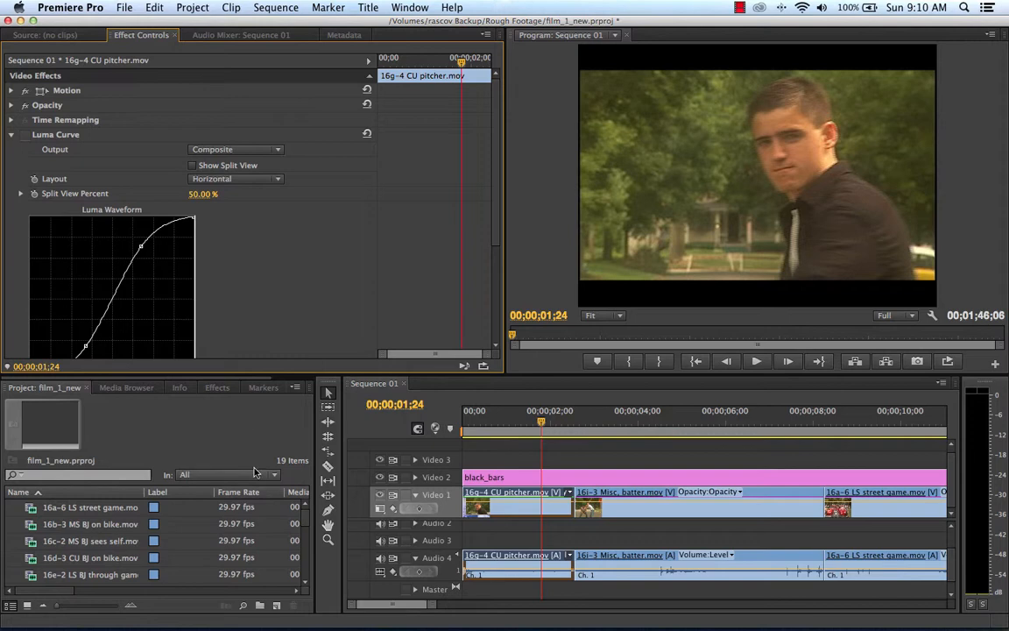
left_click(217, 388)
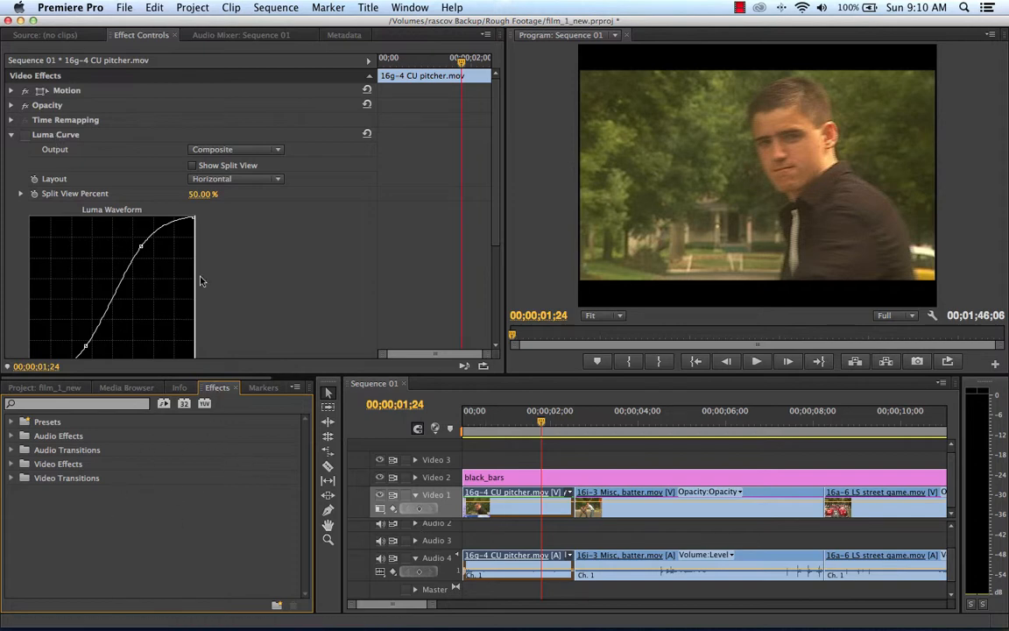
left_click(26, 136)
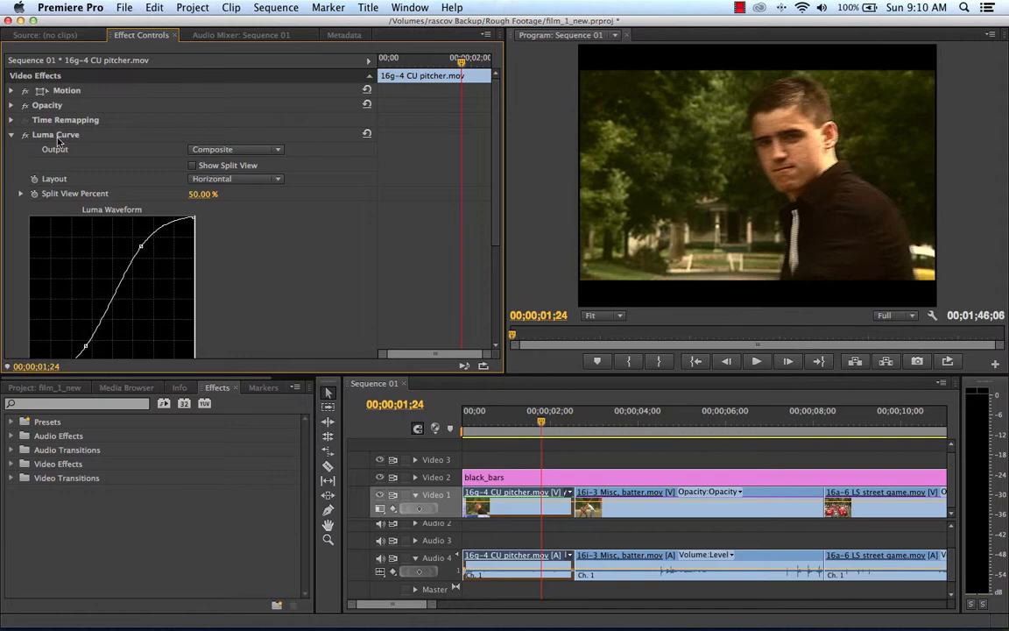
scroll(496, 262, "down", 5)
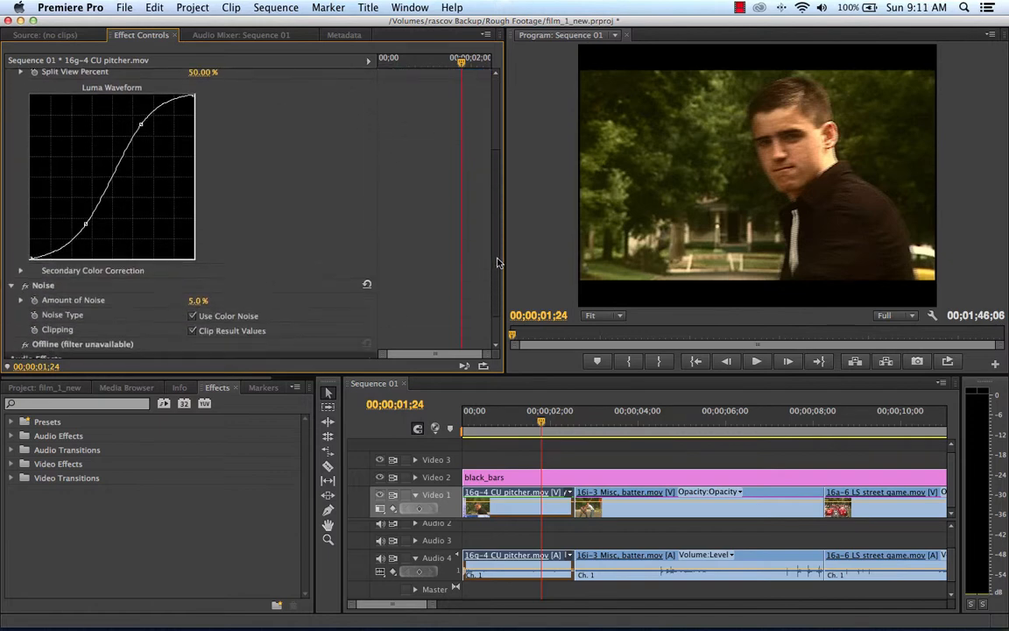
scroll(497, 262, "up", 4)
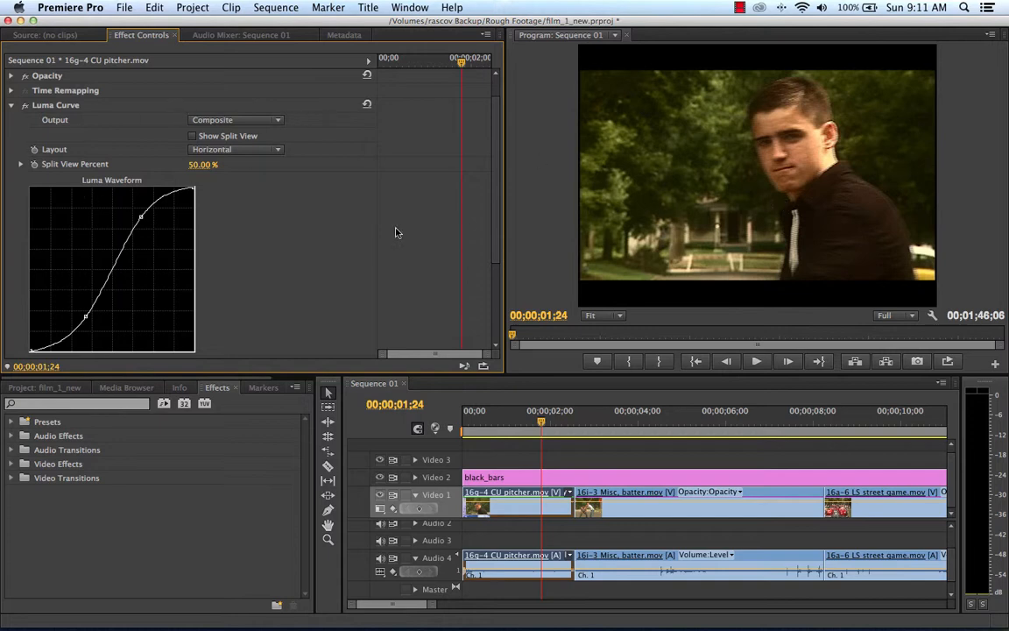
Step: Set the 16g-4 CU pitcher.mov clip's field processing to Always Deinterlace, with the playhead at 00;00;02;11
left_click_drag(540, 423, 570, 425)
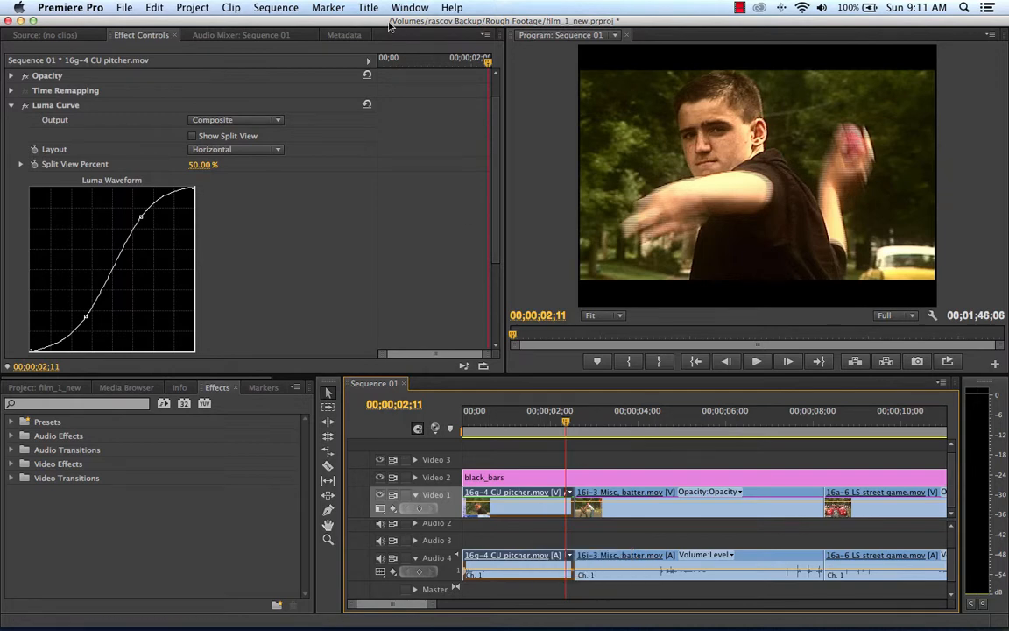
left_click(231, 7)
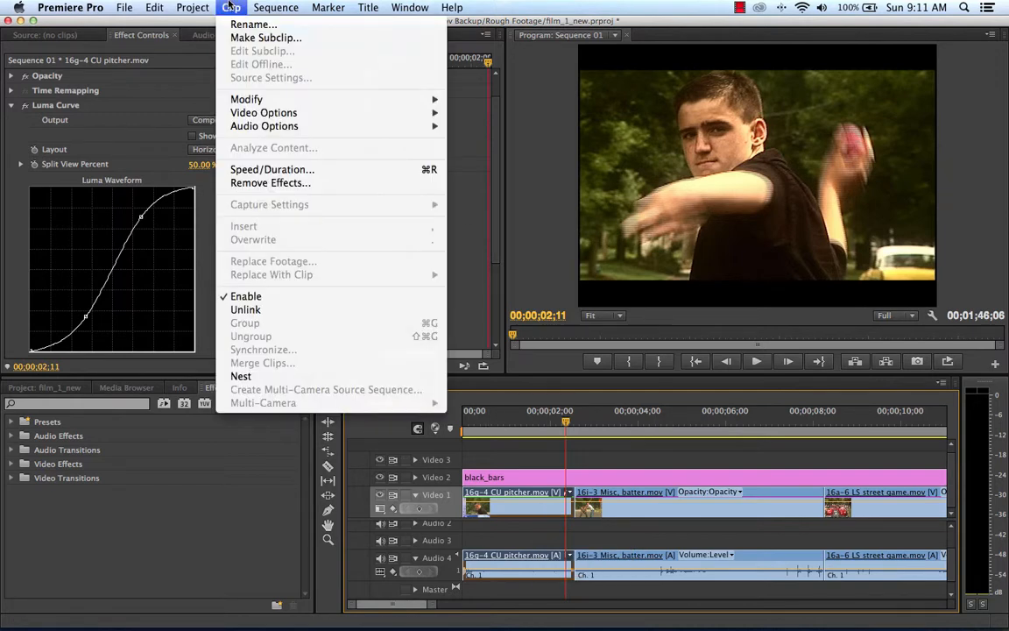
mouse_move(260, 117)
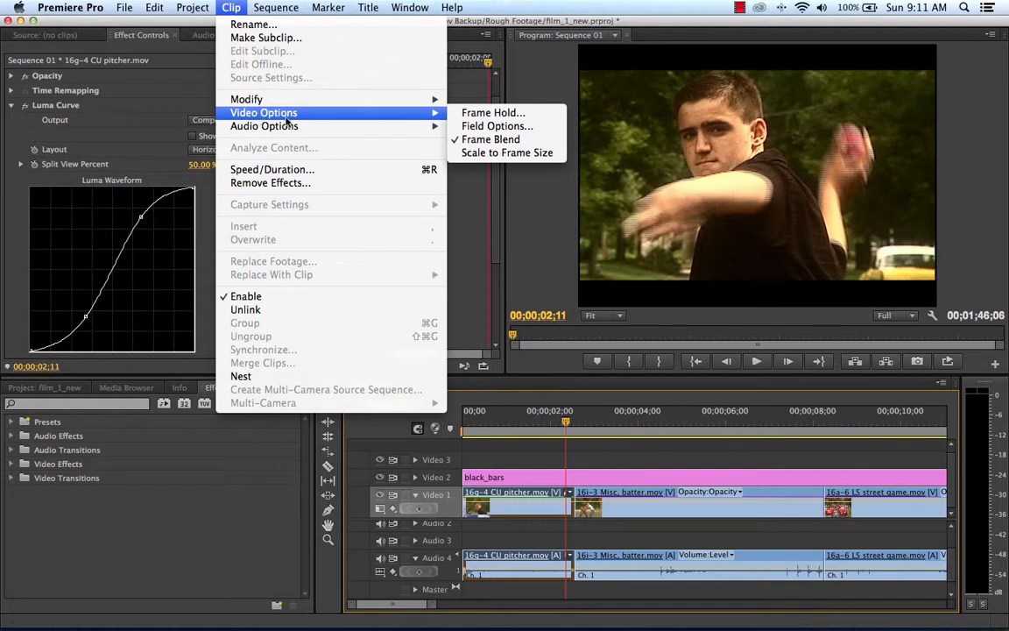
left_click(496, 127)
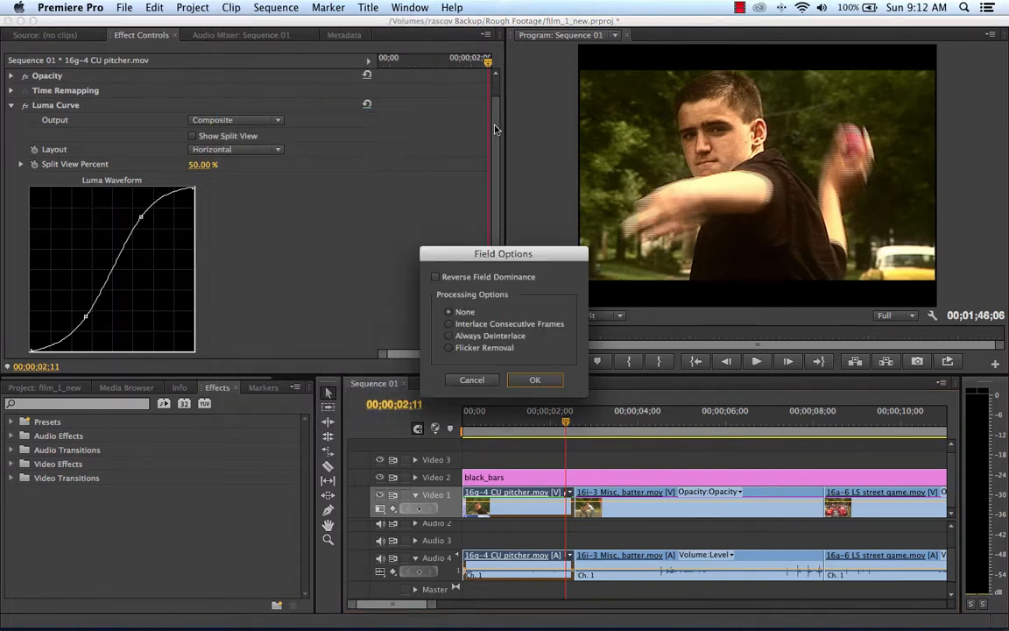
left_click(490, 336)
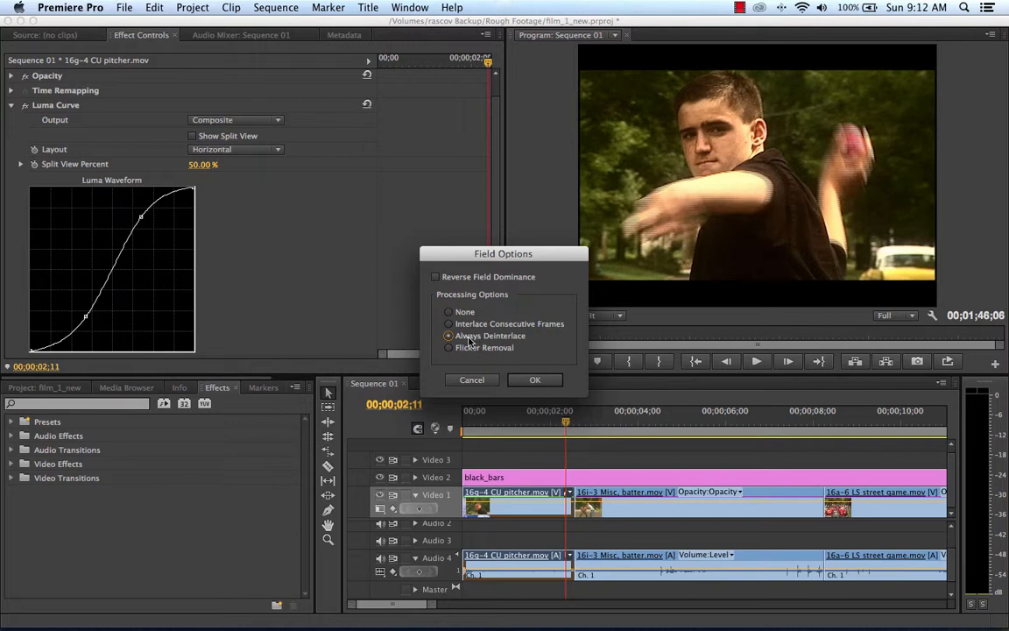
left_click(534, 380)
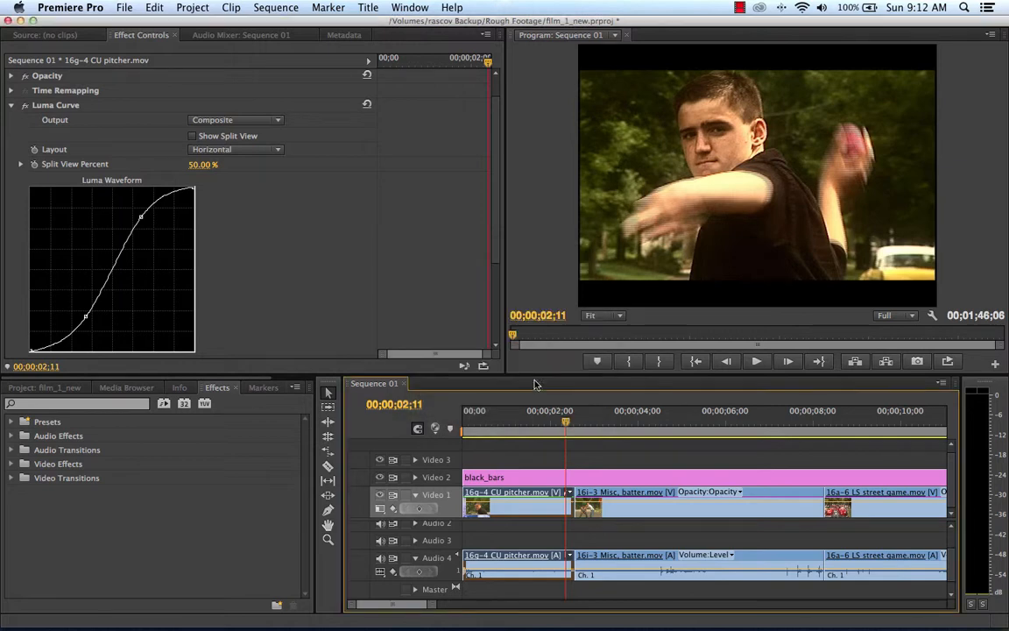
Step: Check the deinterlaced pitcher shot at 00;00;02;13 and review the clip's field options again
left_click_drag(533, 419, 570, 413)
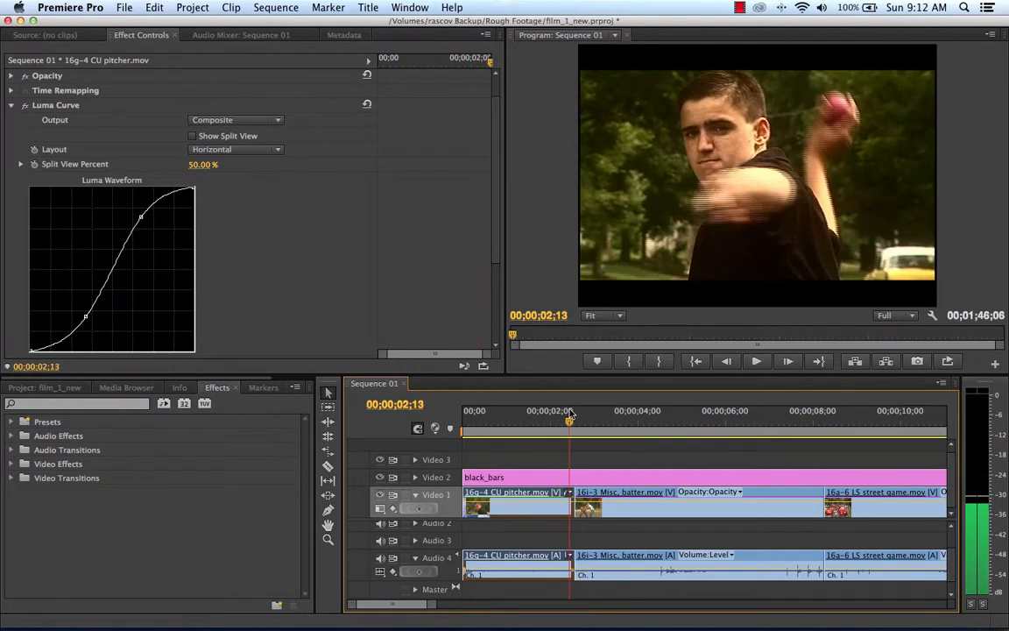
left_click(224, 7)
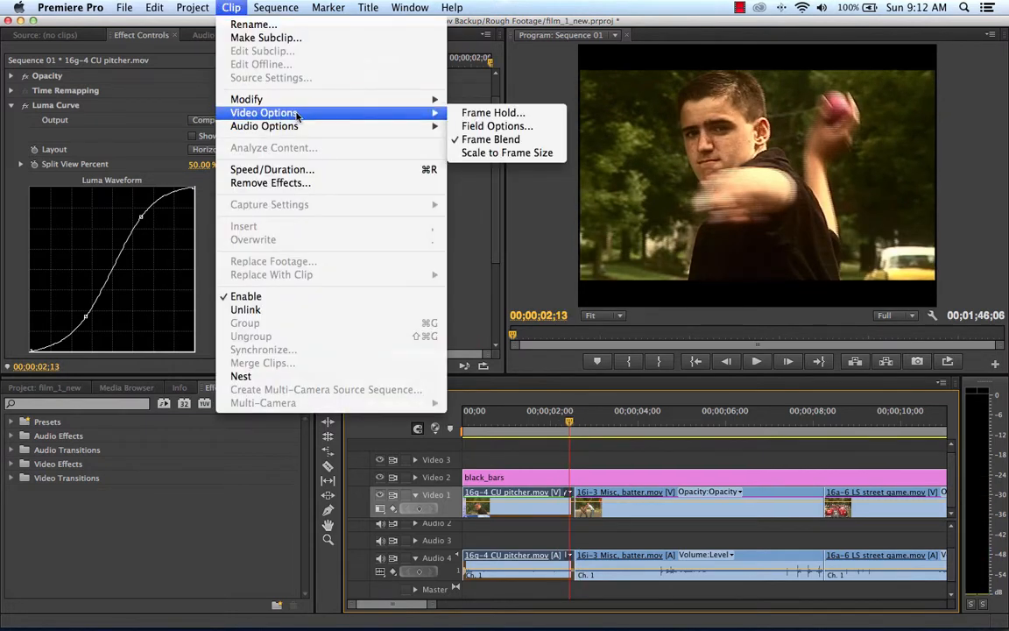
left_click(502, 127)
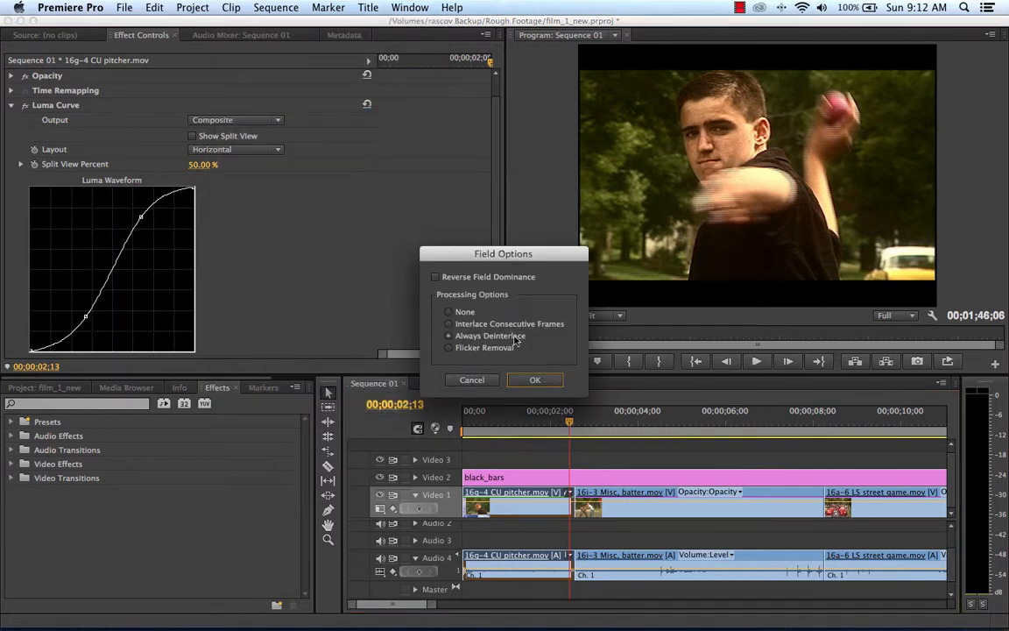
left_click(536, 381)
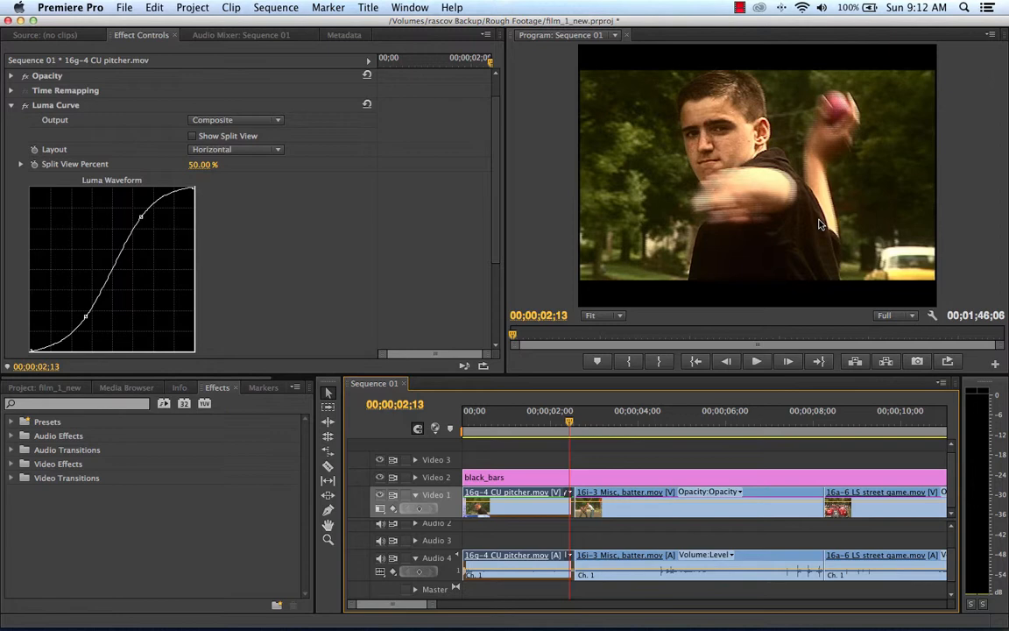
Step: Begin a new sequence and collapse the expanded AVCHD preset folders to show the full list of preset formats
left_click(77, 35)
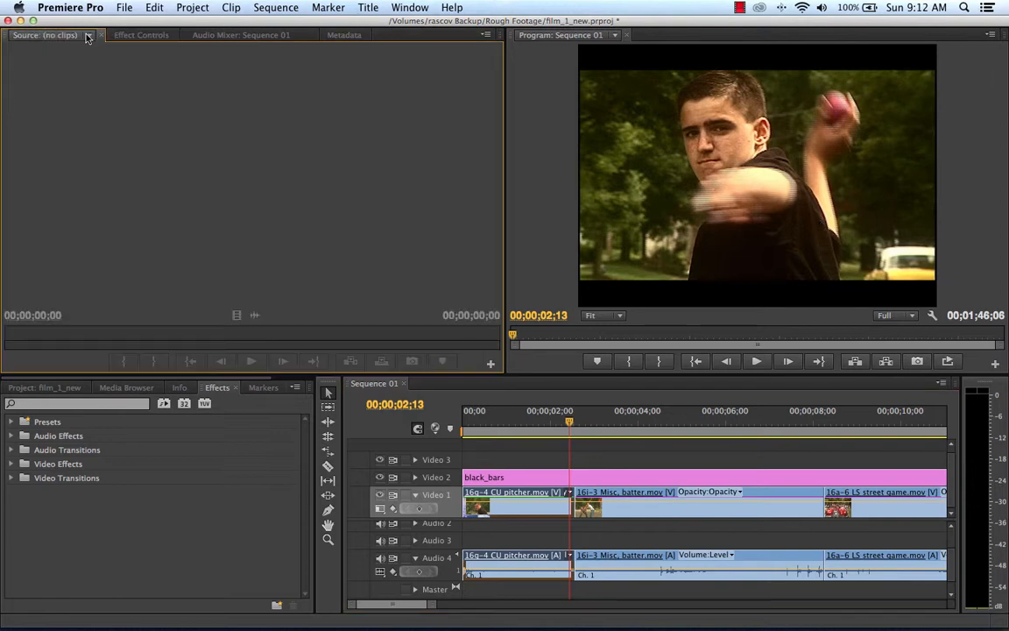
left_click(124, 7)
mouse_move(175, 24)
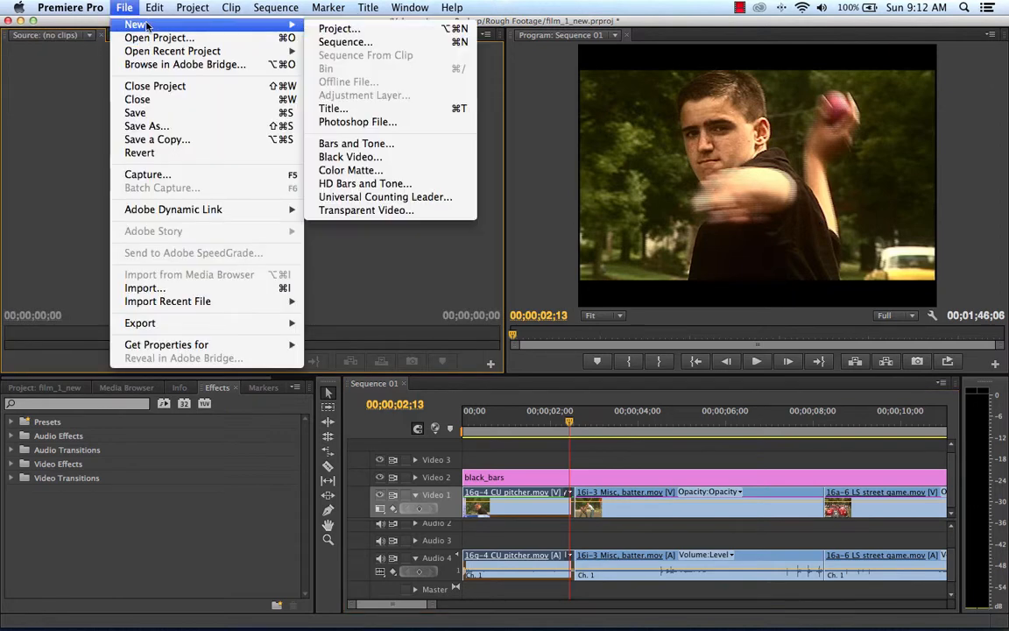
left_click(375, 43)
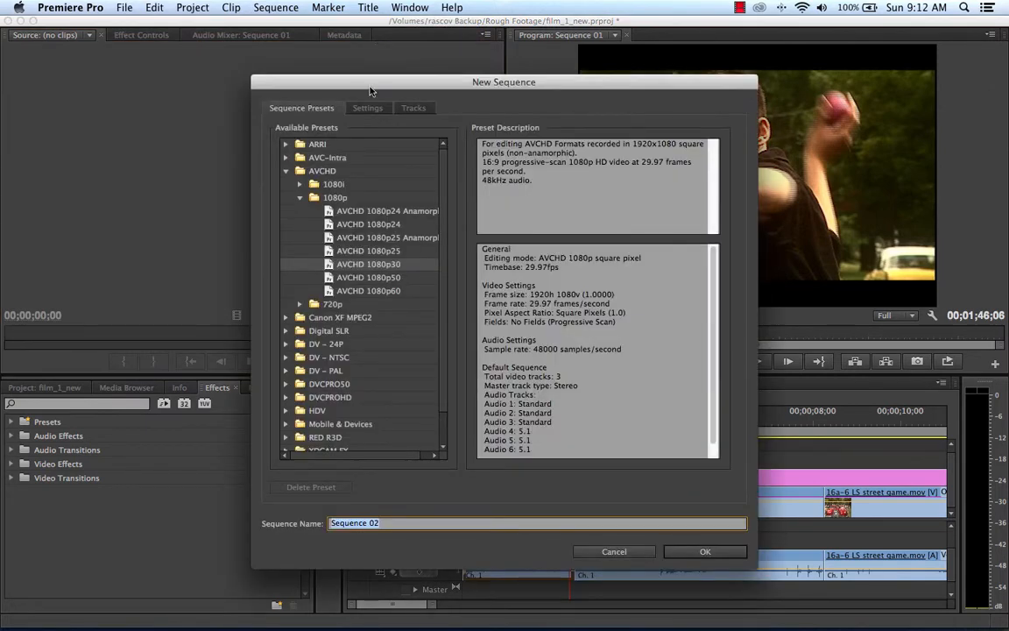
left_click(299, 197)
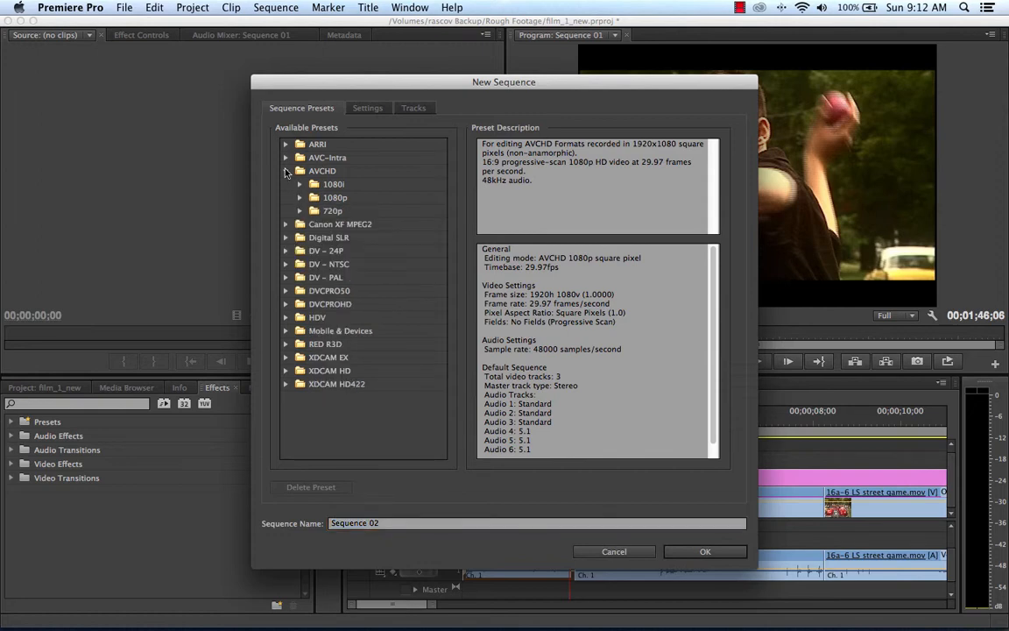
left_click(286, 172)
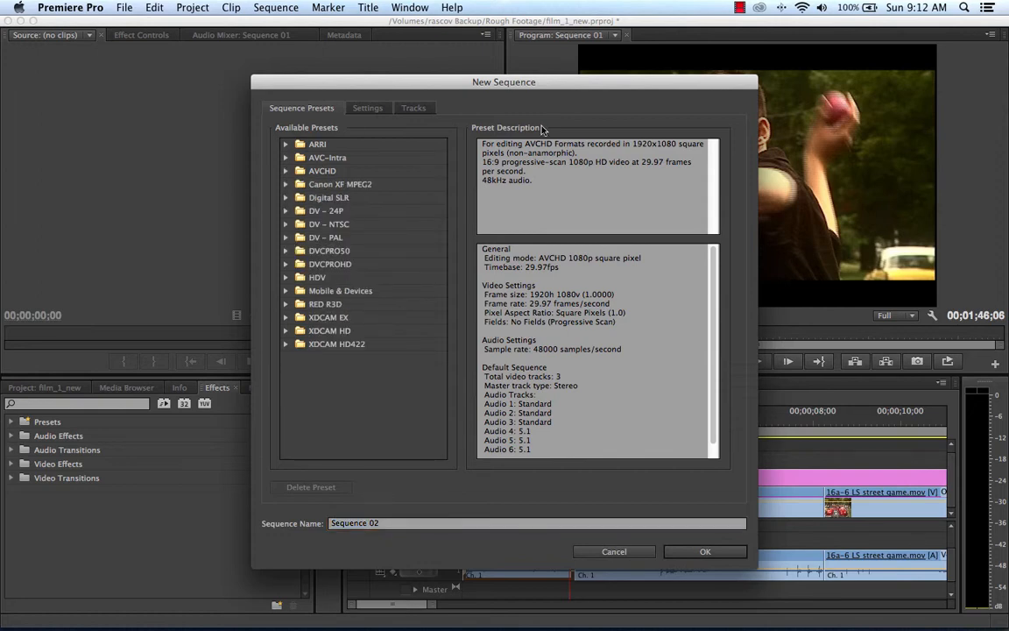
left_click_drag(580, 83, 509, 83)
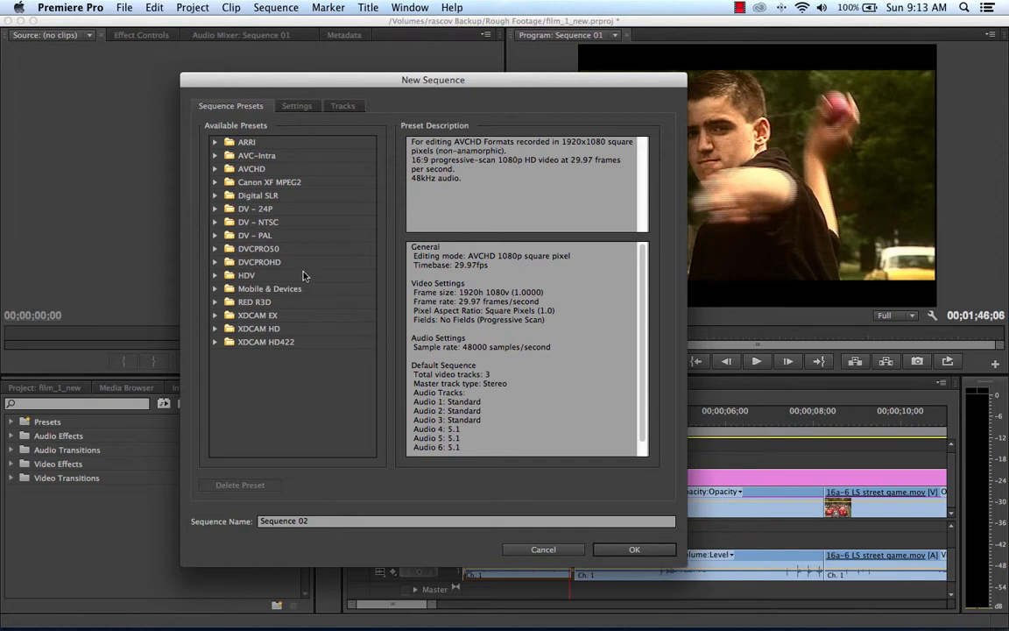
Step: Create Sequence 02 from the DV - NTSC Standard 48kHz preset after examining its frame size and pixel aspect ratio
left_click(216, 222)
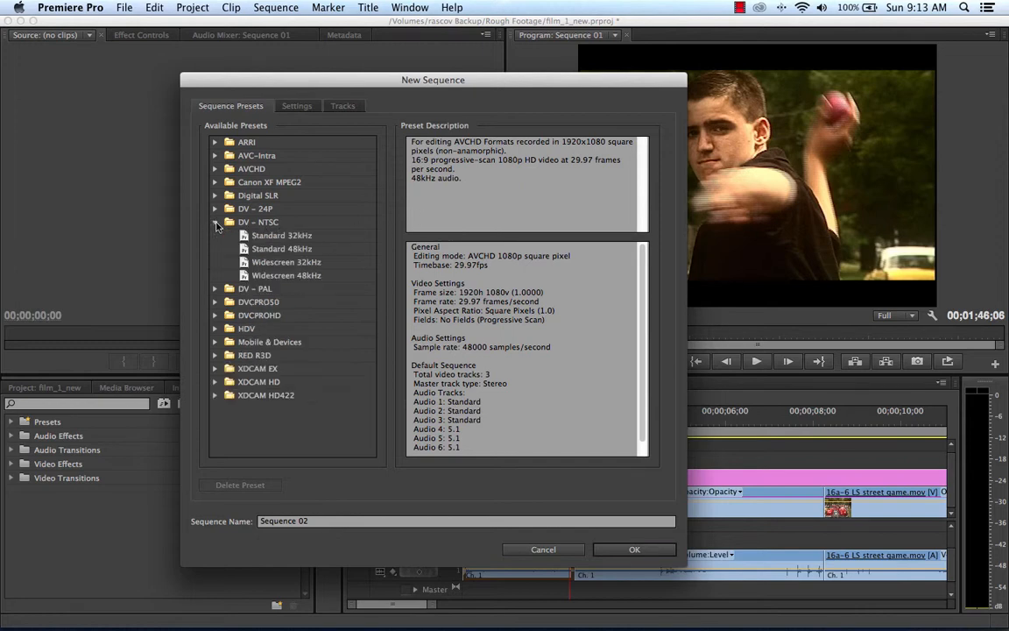
left_click(282, 250)
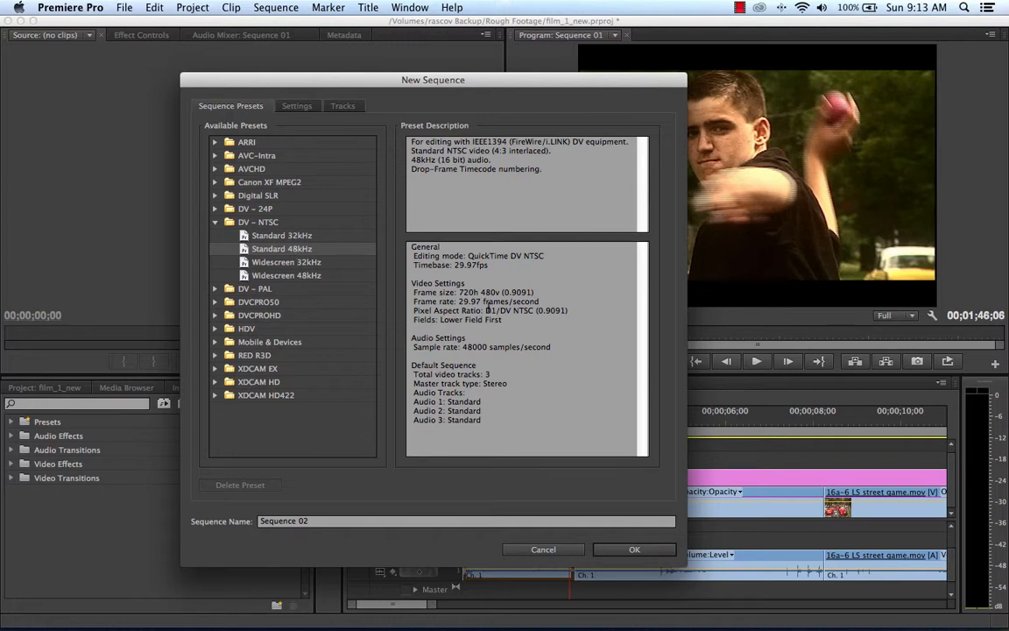
left_click_drag(480, 294, 503, 292)
left_click(538, 296)
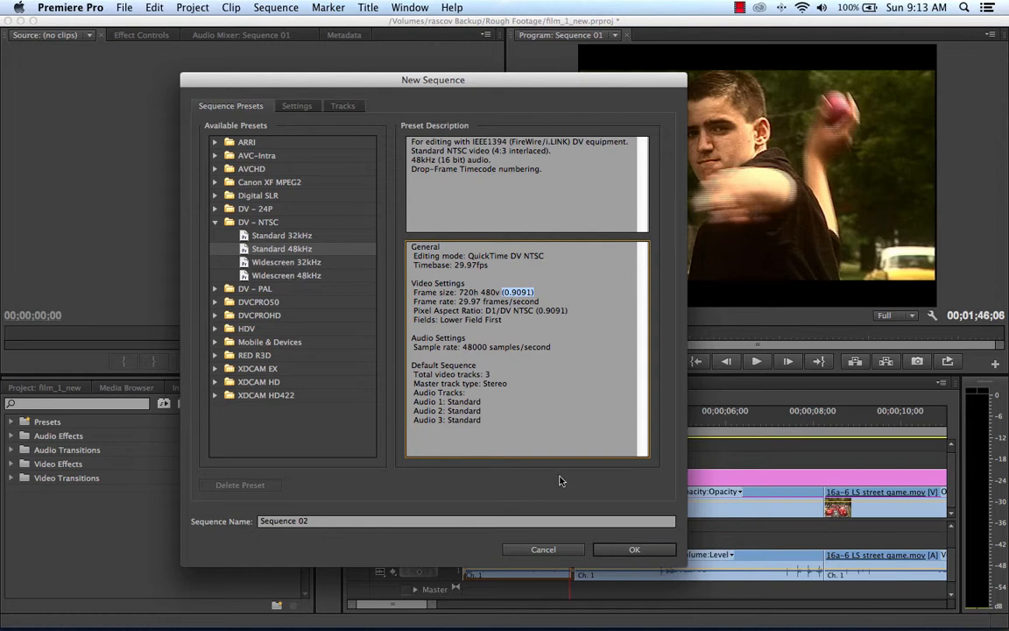
left_click(628, 541)
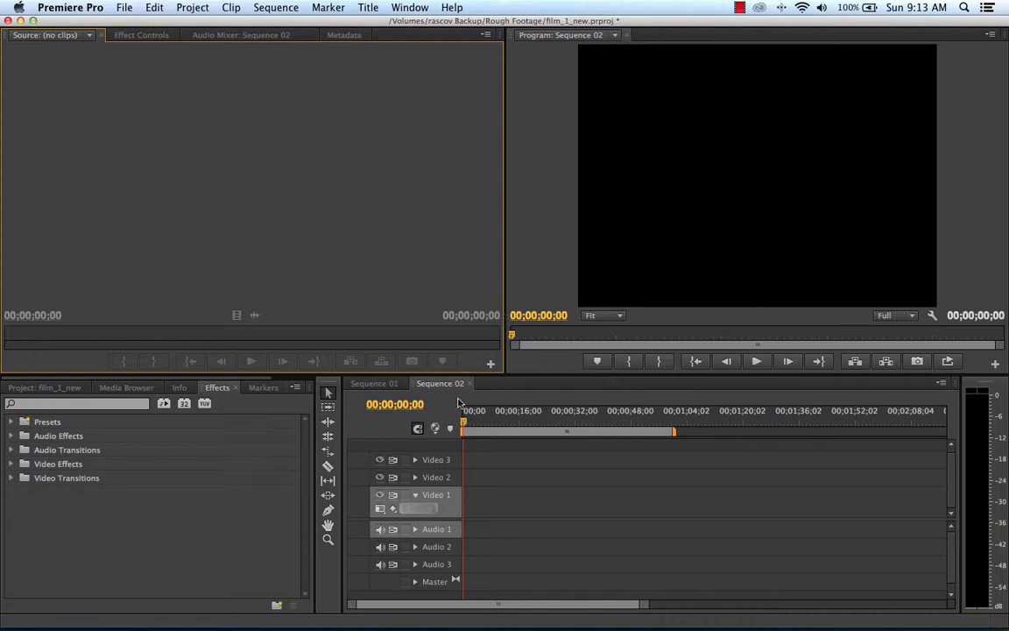
Step: Show the film_1_new project items as thumbnails, compare with the list view, and enlarge the project area
left_click(61, 388)
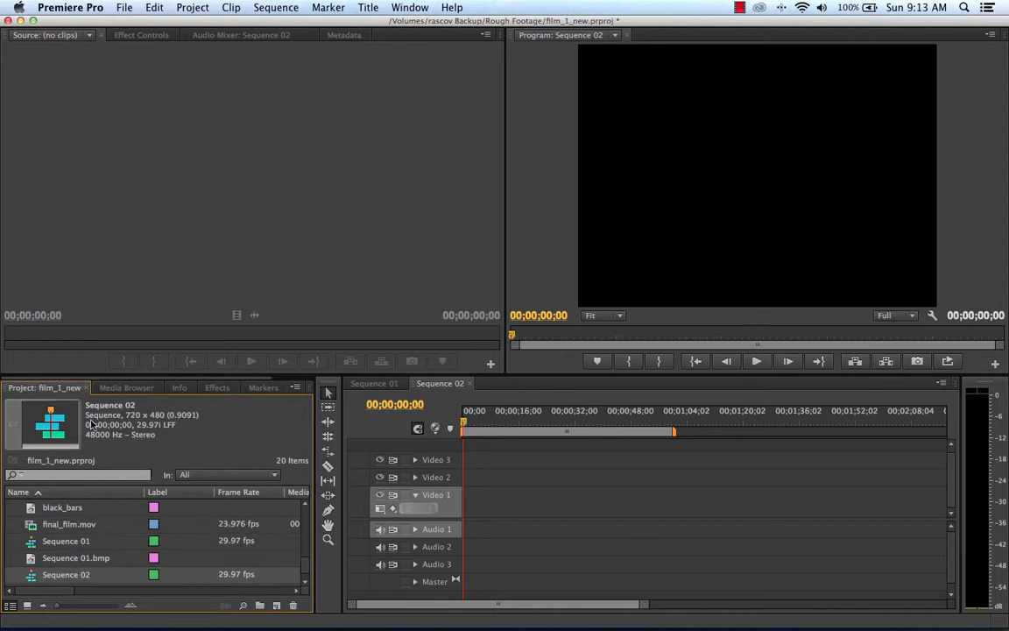
left_click_drag(304, 571, 317, 516)
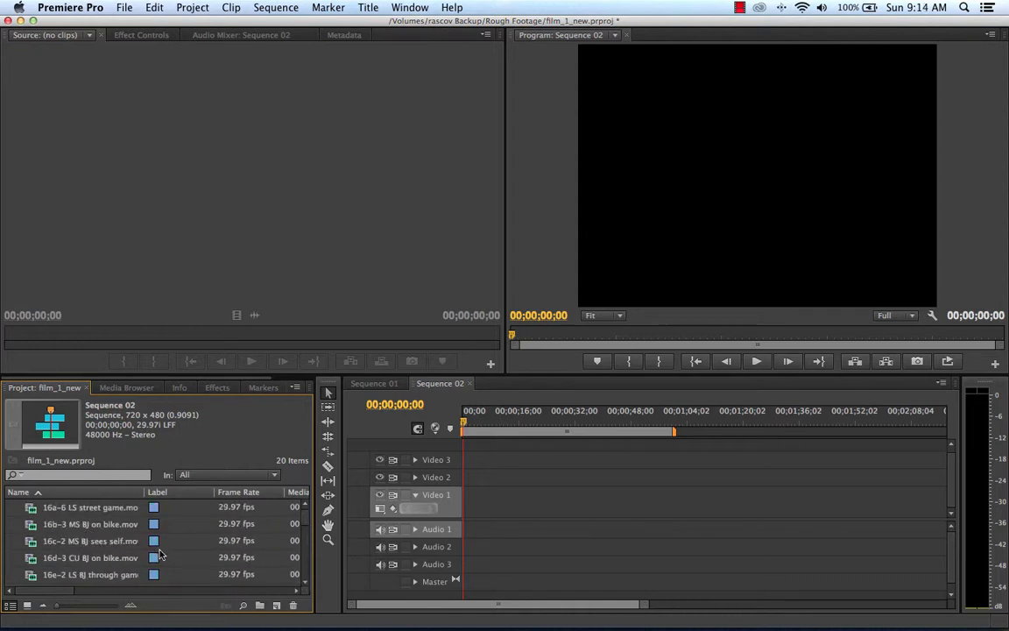
left_click(27, 606)
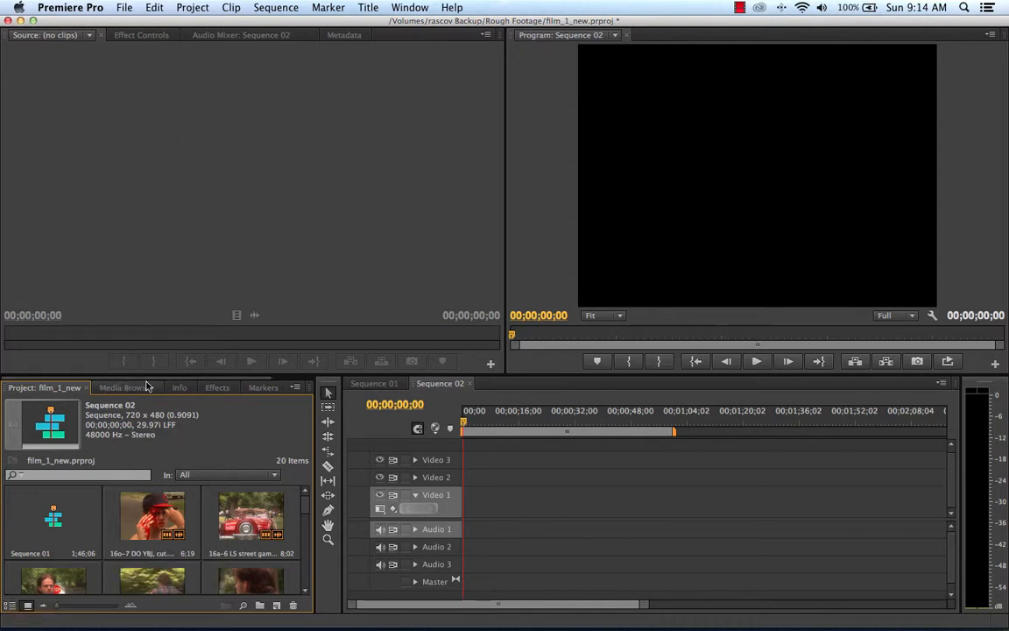
left_click_drag(348, 374, 441, 355)
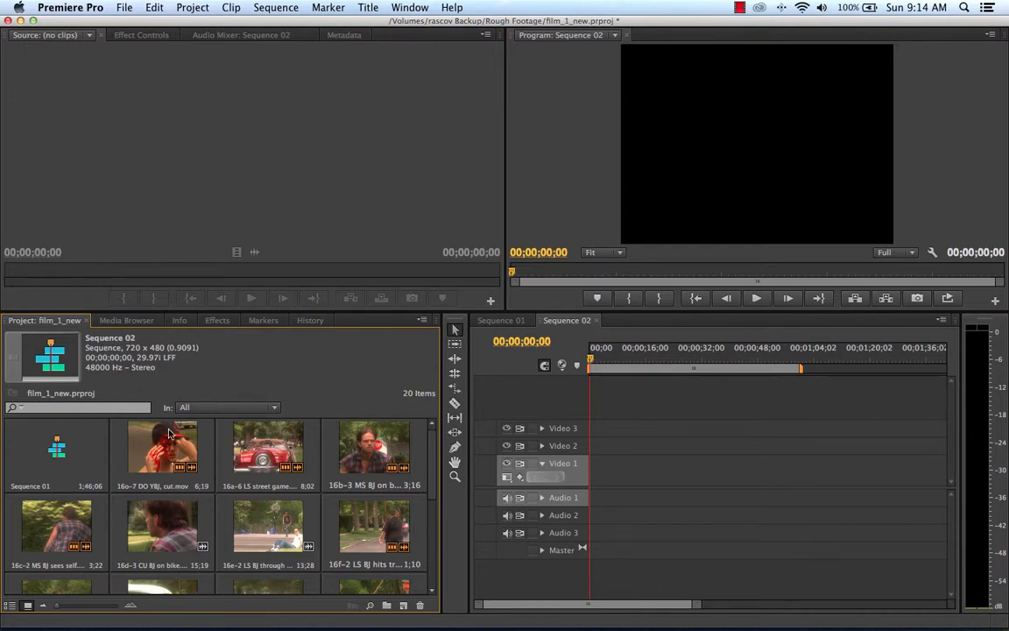
left_click(10, 605)
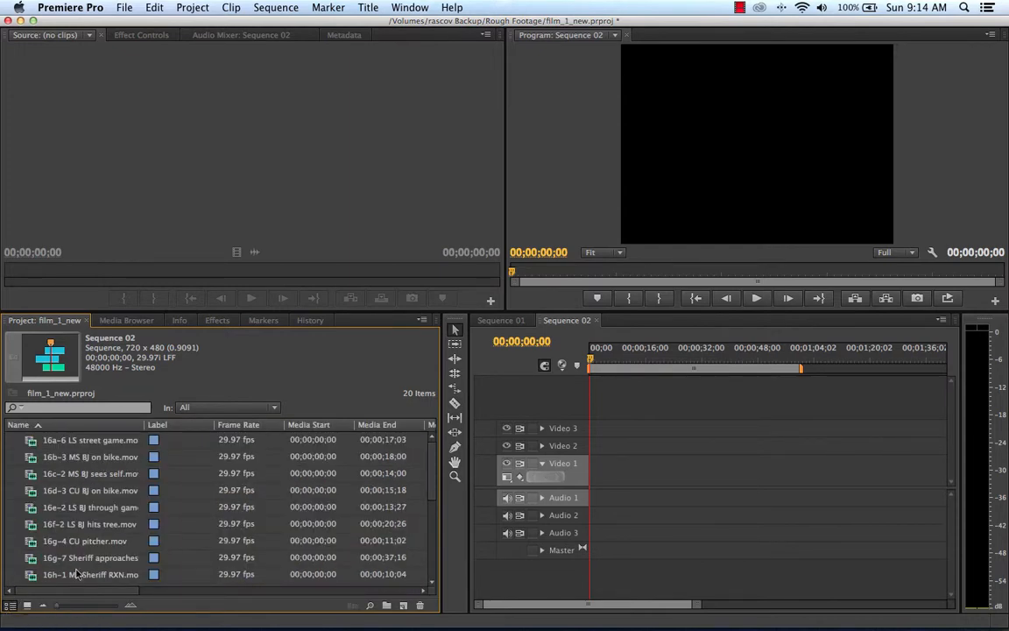
left_click(28, 606)
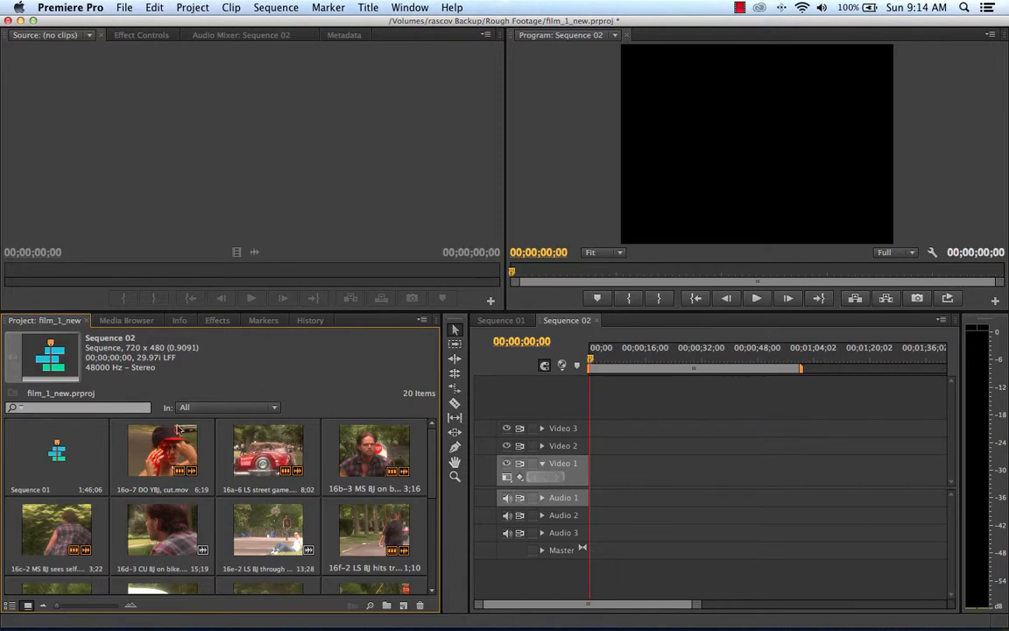
Step: Browse the thumbnails of all the footage in the film_1_new project with the project area made taller
scroll(284, 504, "down", 5)
scroll(263, 473, "up", 10)
scroll(256, 449, "down", 2)
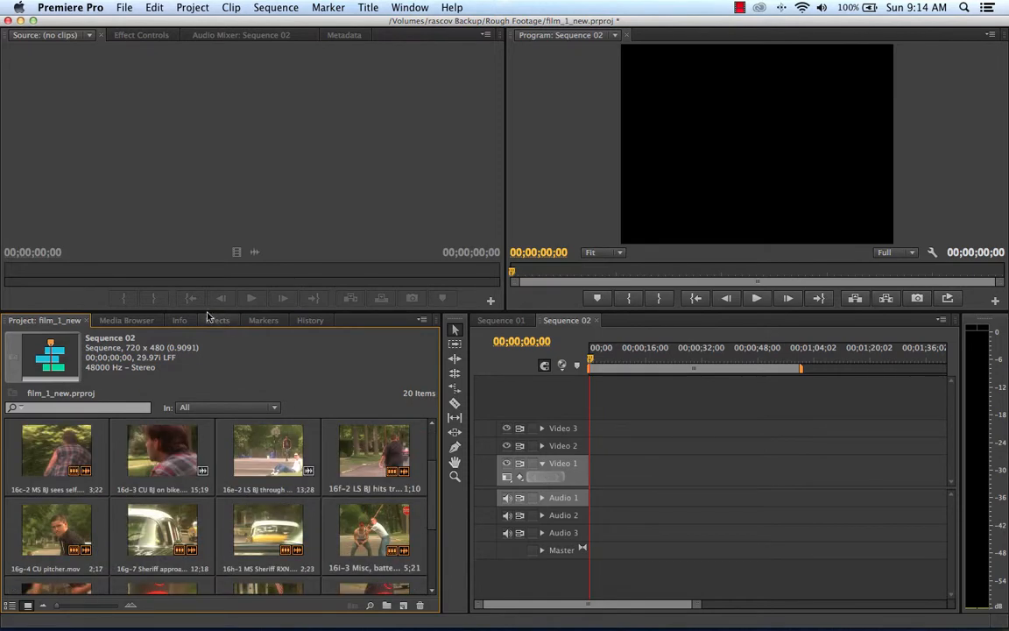
left_click_drag(211, 309, 189, 223)
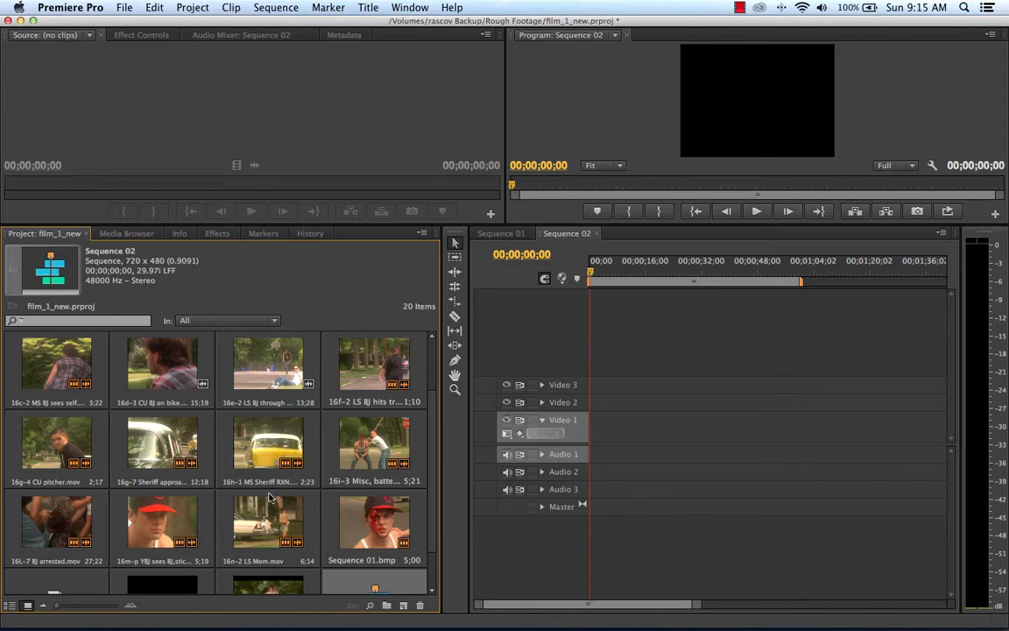
scroll(267, 495, "down", 2)
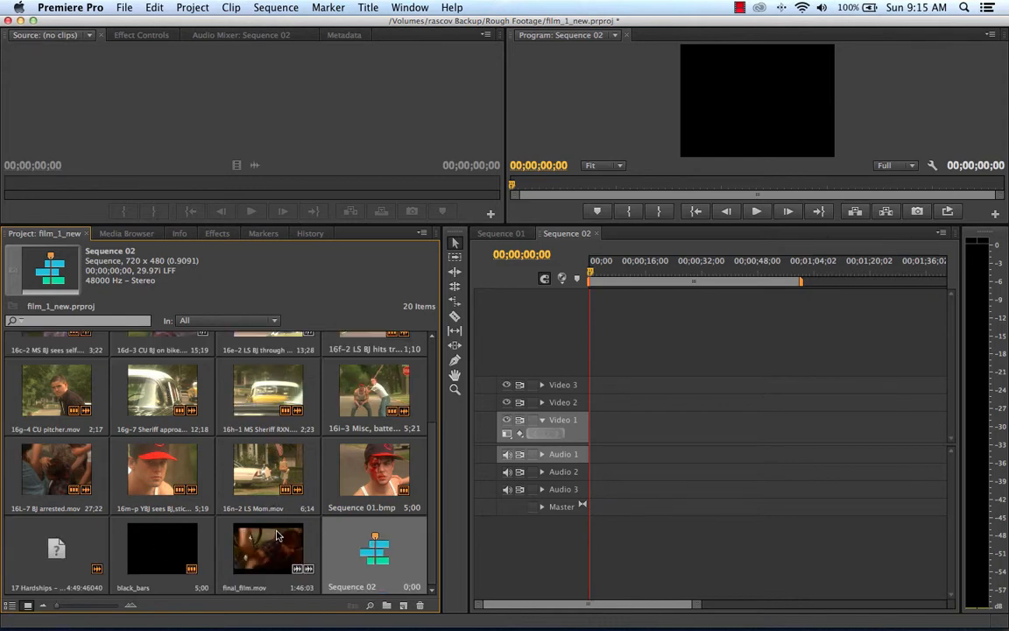
scroll(265, 499, "up", 5)
scroll(263, 497, "down", 5)
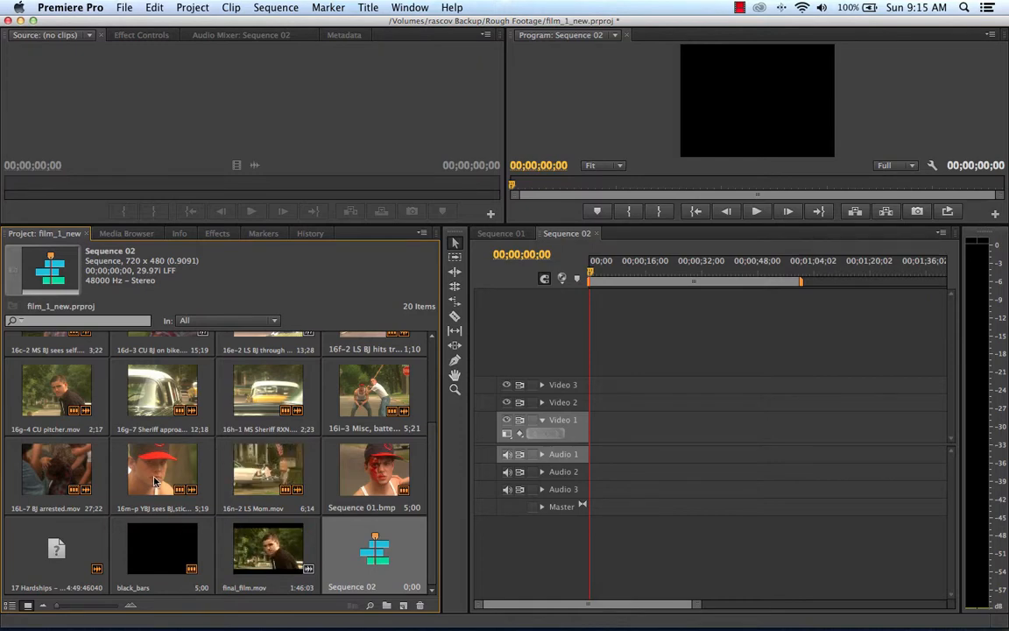
scroll(288, 471, "up", 3)
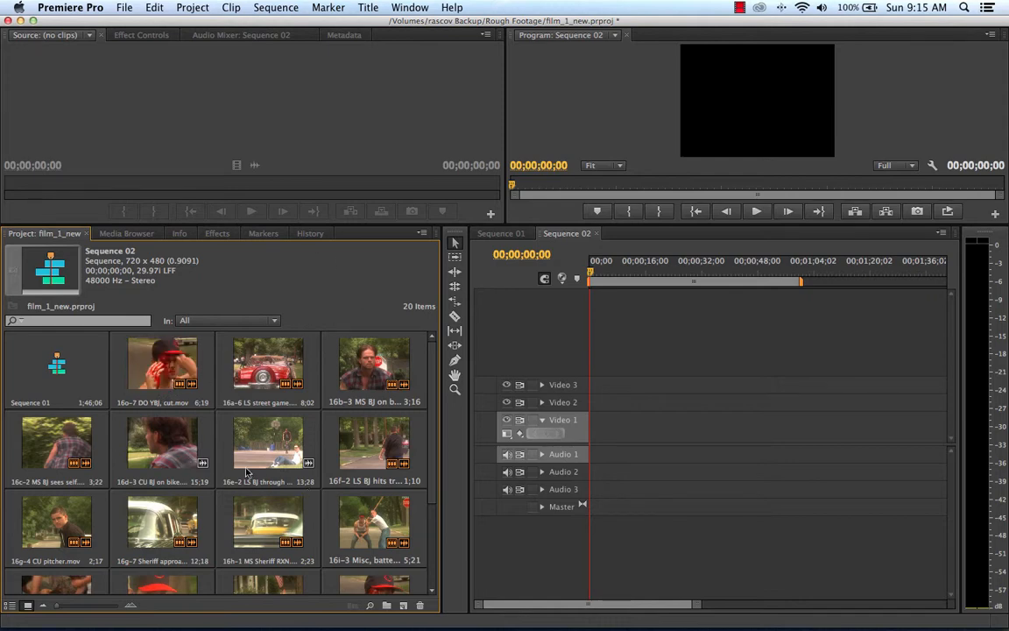
scroll(251, 477, "down", 2)
Step: Load 16g-4 CU pitcher.mov as the source clip, enlarge the monitors, and play and scrub through the shot to 00:00:00:25
double_click(57, 430)
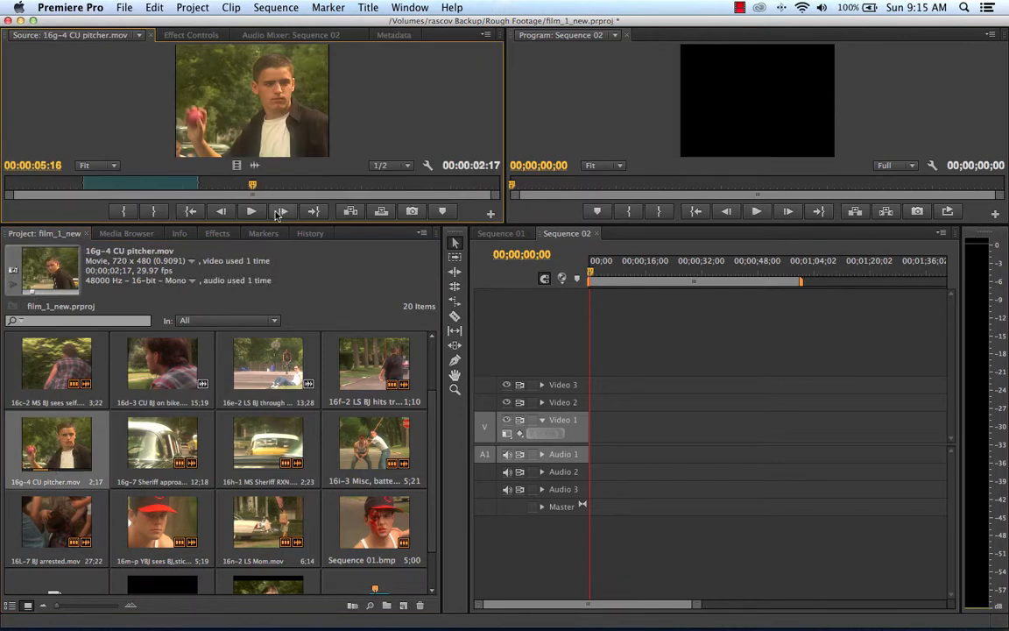
left_click_drag(266, 225, 257, 371)
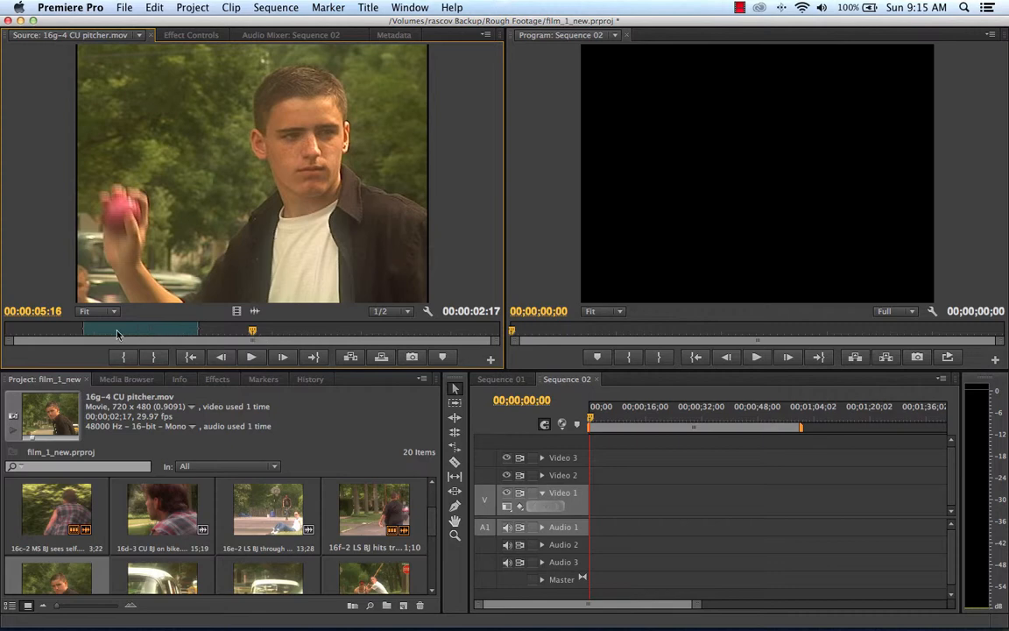
left_click_drag(253, 335, 8, 330)
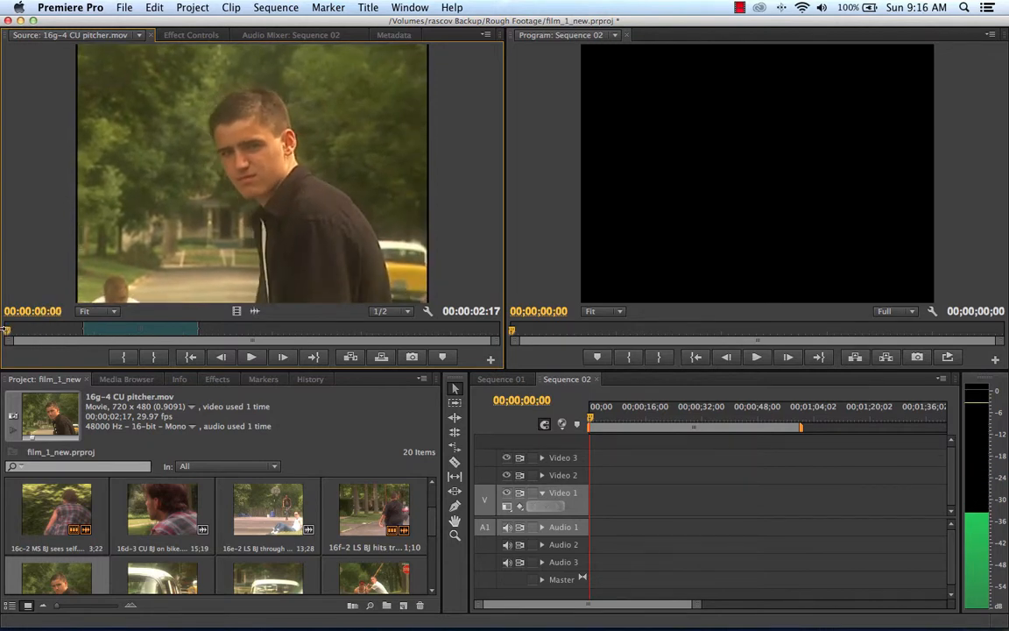
key("space")
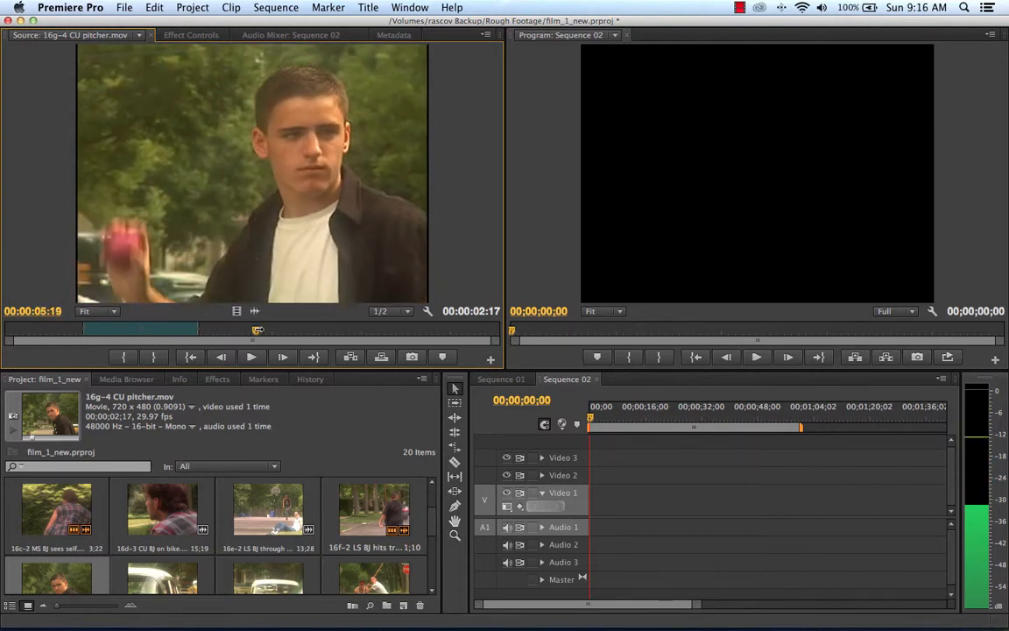
left_click_drag(463, 329, 232, 329)
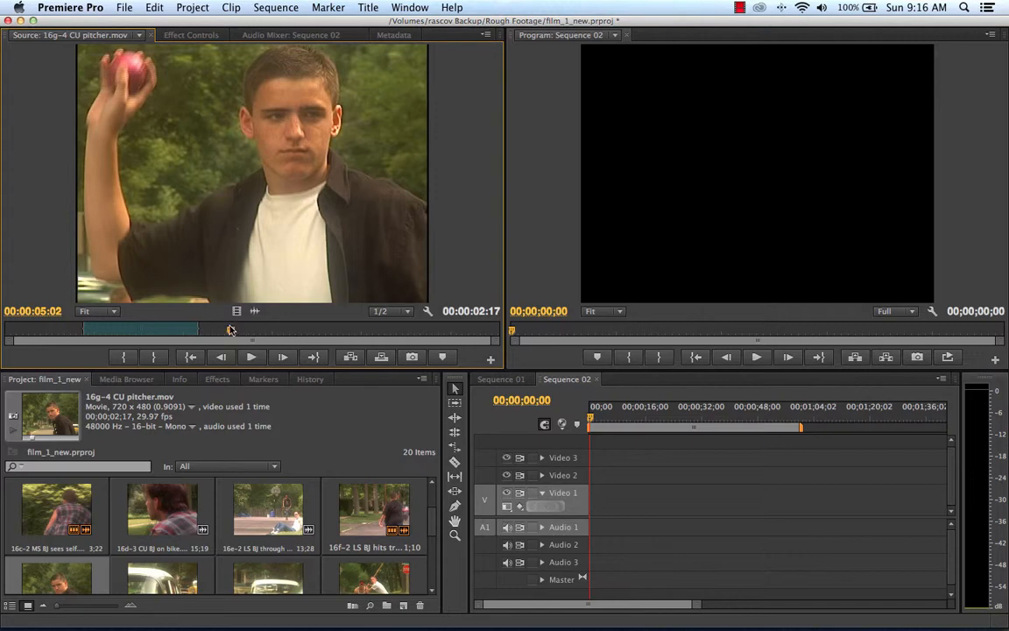
left_click_drag(232, 334, 42, 330)
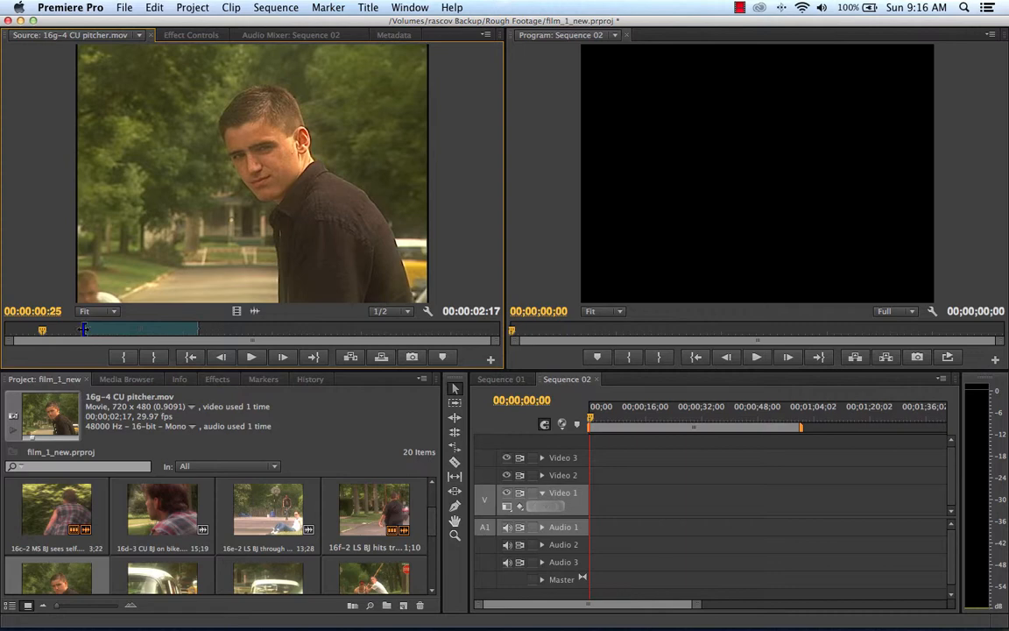
Step: Move the pitcher clip's In point earlier for a 00:00:03:12 range and place it at the start of Video 1, changing the sequence settings to match
left_click_drag(84, 330, 60, 330)
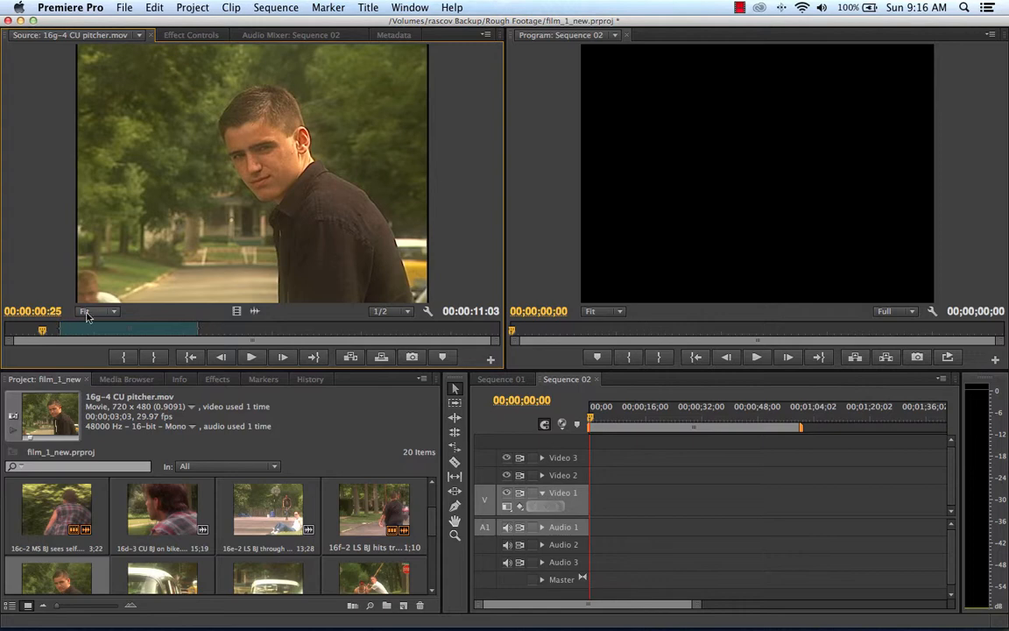
mouse_move(41, 331)
left_mouse_down()
mouse_move(51, 332)
mouse_move(42, 332)
left_mouse_up()
left_click_drag(213, 191, 557, 507)
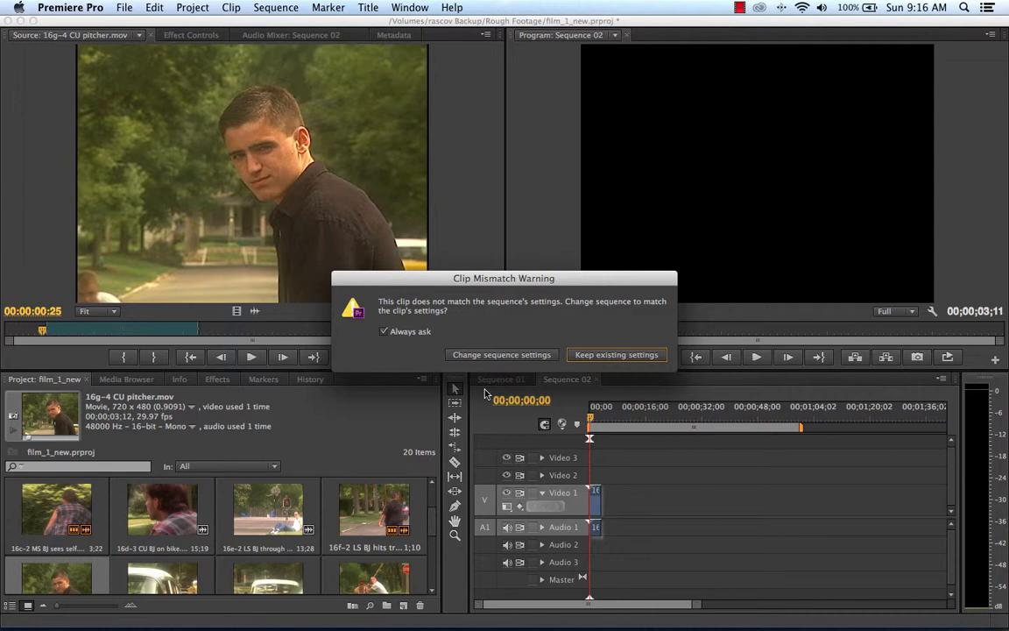
left_click(526, 355)
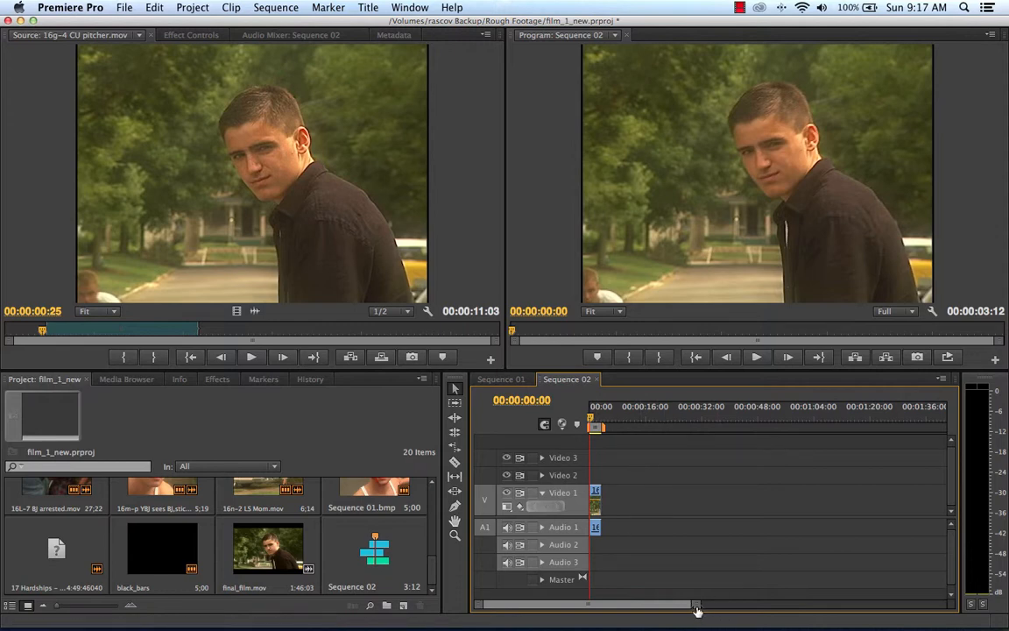
Step: Place black_bars on Video 2 above the pitcher clip, extend it to 00:00:07:22, and check the letterboxed frame at 00:00:01:22
left_click_drag(698, 611, 616, 612)
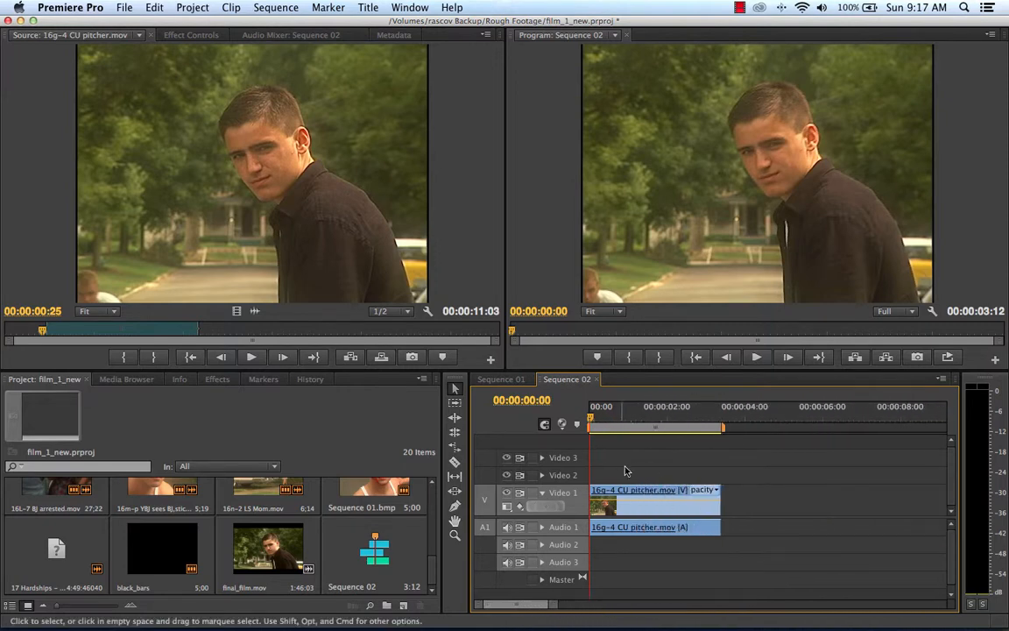
mouse_move(596, 422)
left_mouse_down()
mouse_move(686, 424)
mouse_move(613, 424)
left_mouse_up()
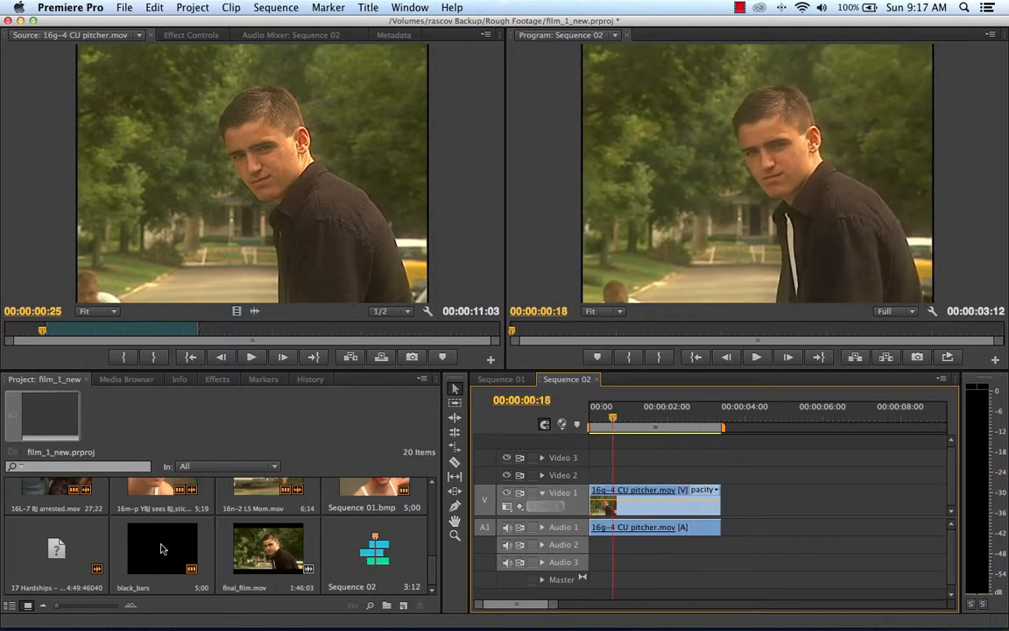
left_click_drag(161, 549, 604, 477)
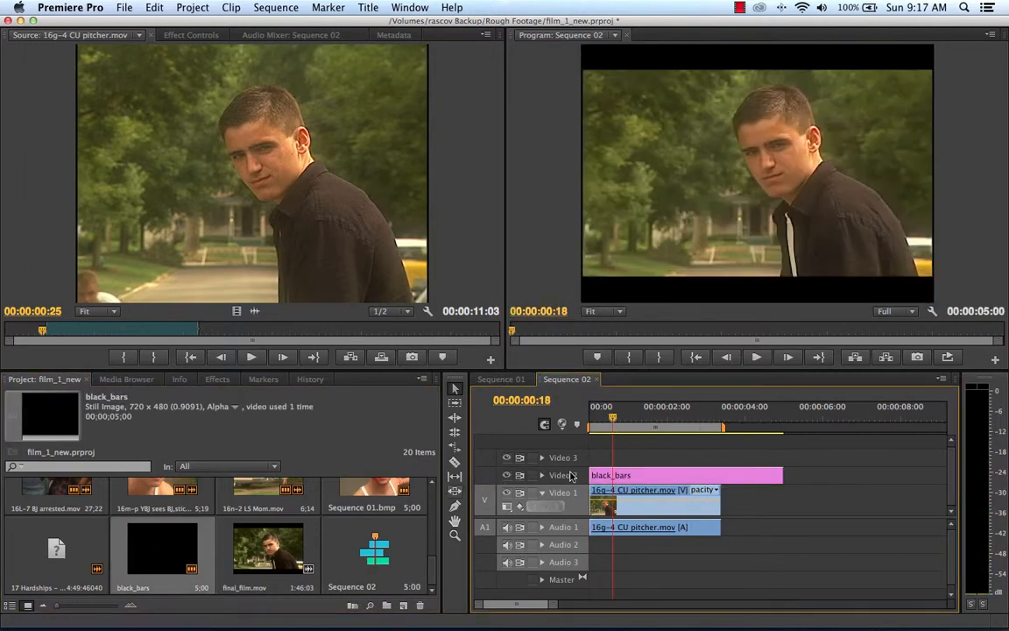
left_click_drag(784, 474, 892, 474)
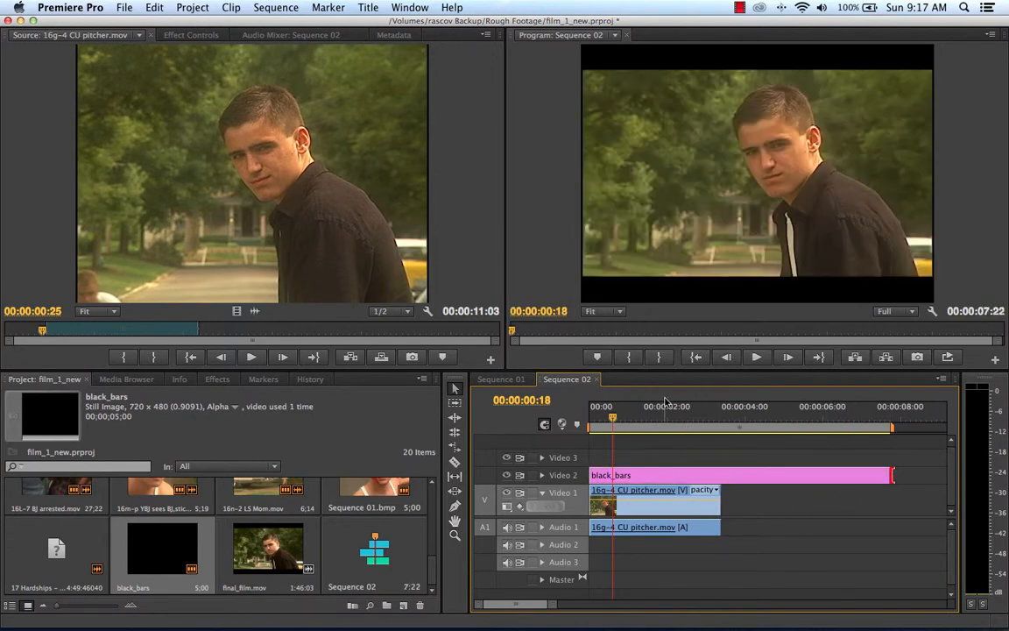
left_click_drag(618, 417, 658, 417)
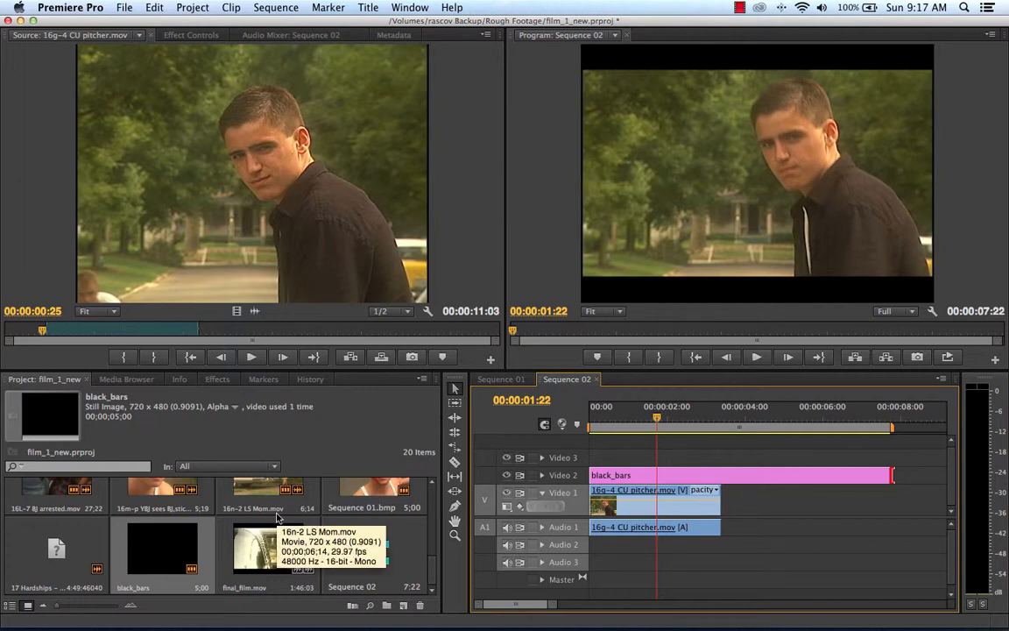
Step: Look through the film_1_new footage thumbnails with the project area enlarged to find a shot to follow the pitcher clip
scroll(271, 523, "down", 3)
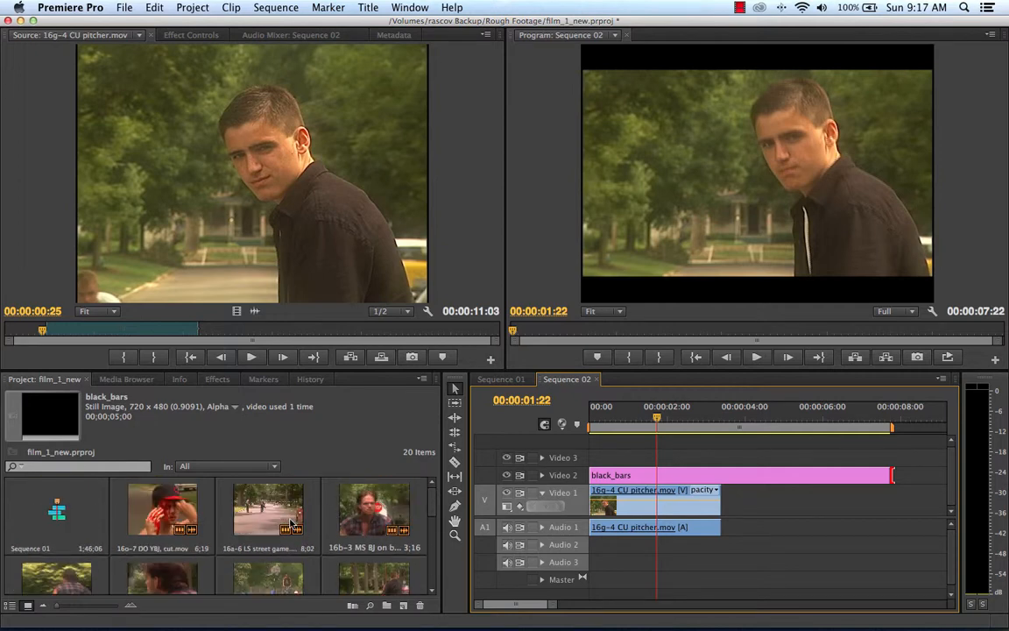
scroll(289, 524, "down", 2)
scroll(291, 523, "up", 2)
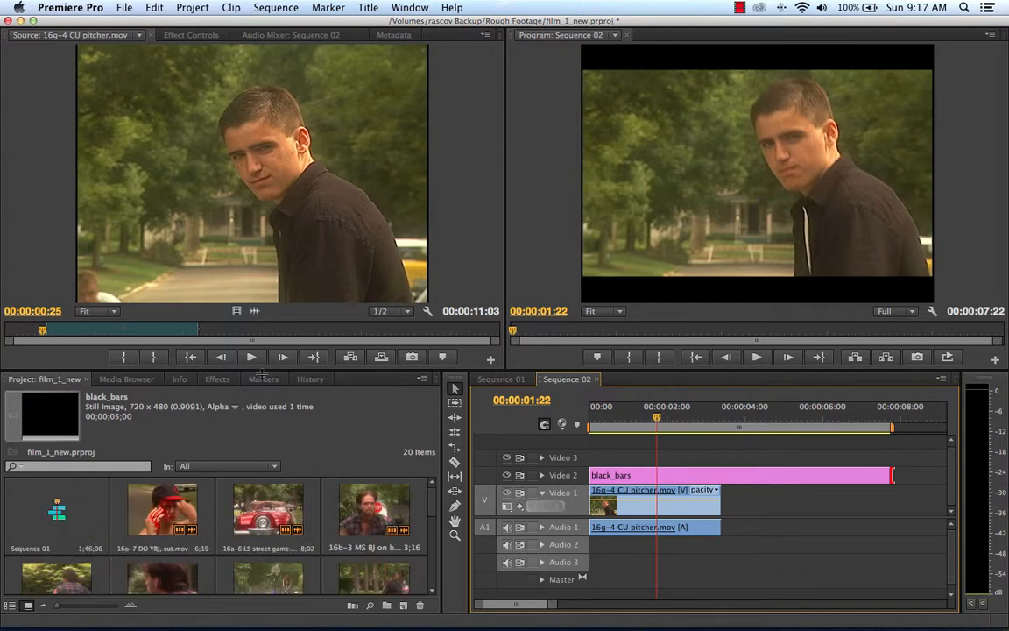
left_click_drag(236, 369, 267, 295)
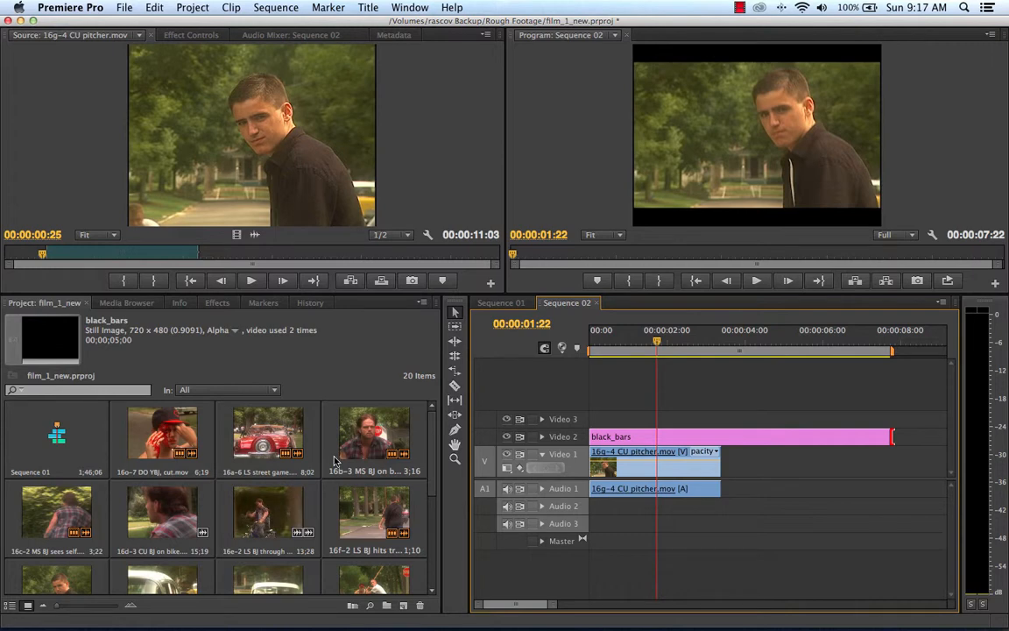
scroll(267, 518, "down", 2)
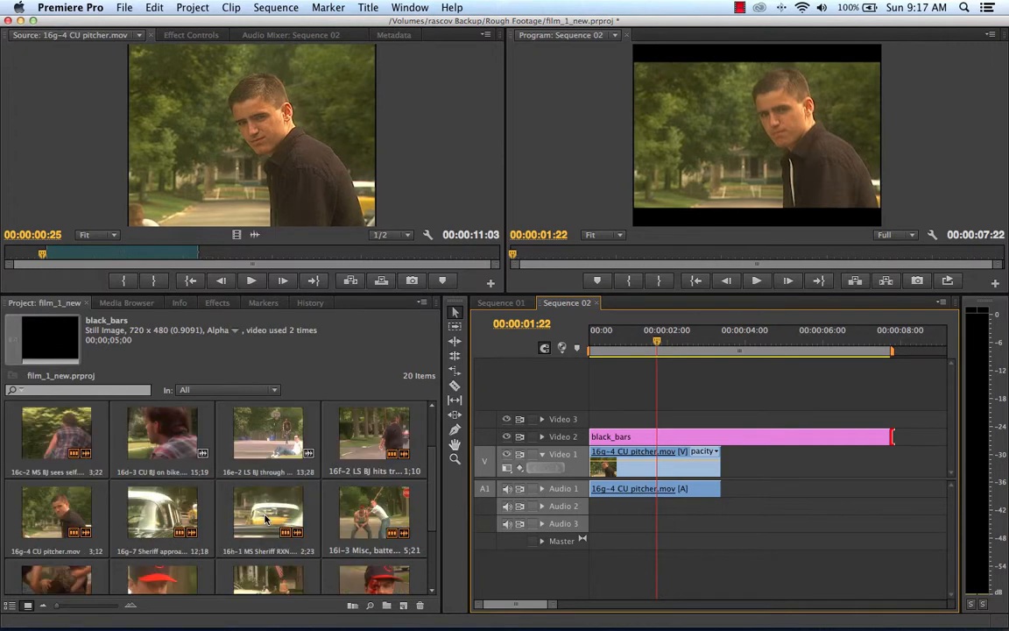
scroll(266, 519, "down", 3)
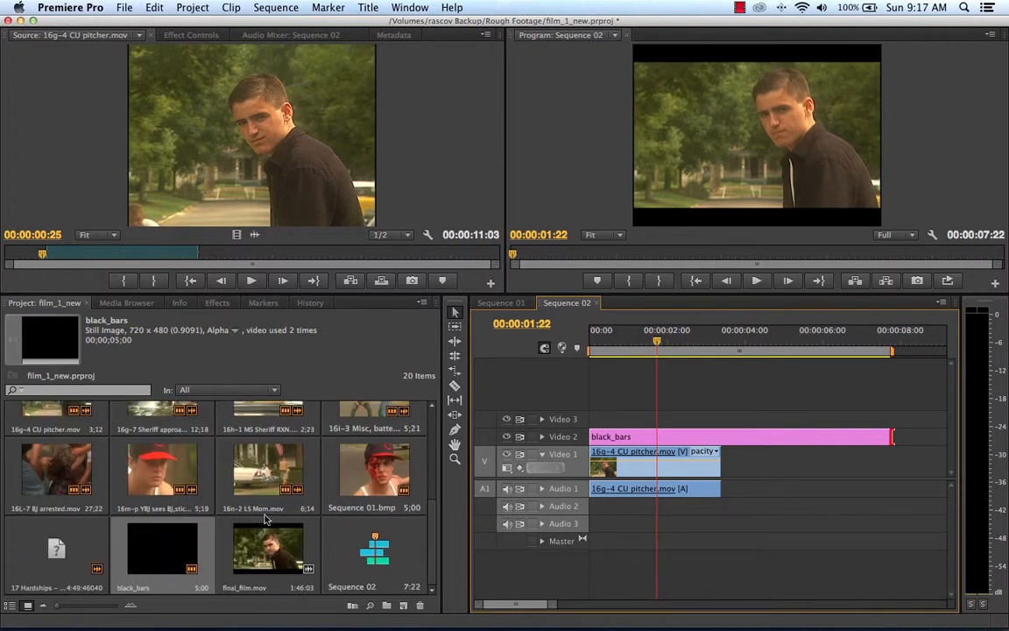
scroll(266, 518, "up", 5)
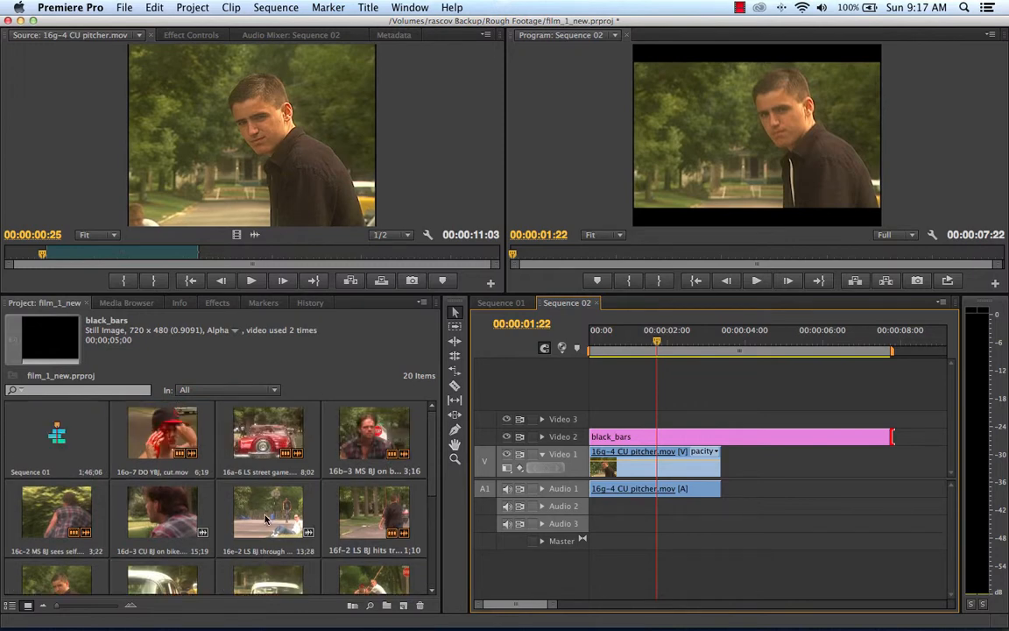
scroll(267, 518, "down", 2)
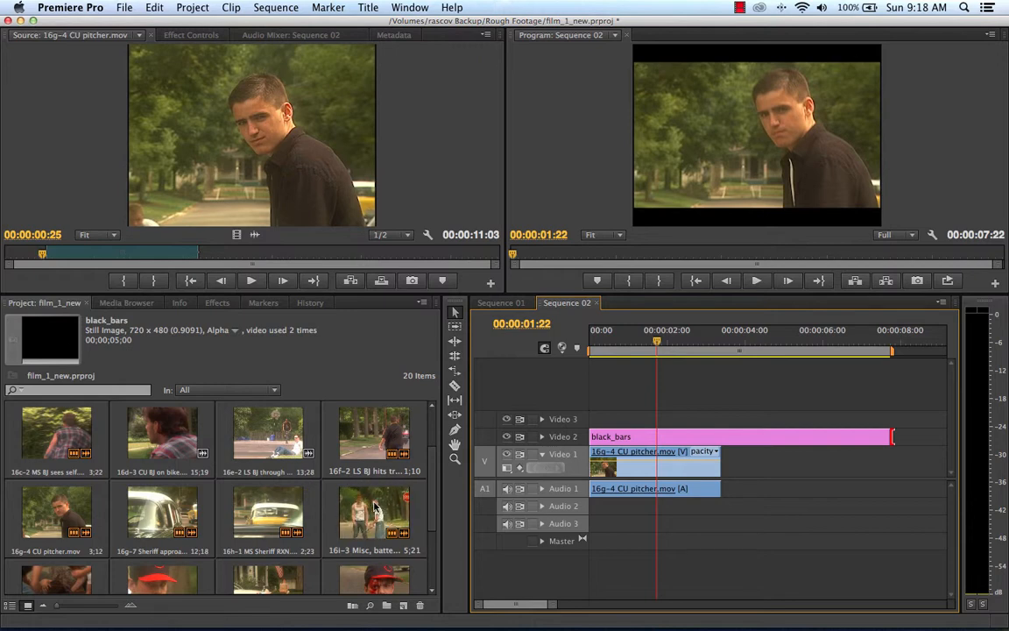
Step: Load 16i-3 Misc, batter.mov as the source clip, scrub it to 00:00:23:01, and place its marked range directly after the pitcher clip on Video 1
double_click(374, 508)
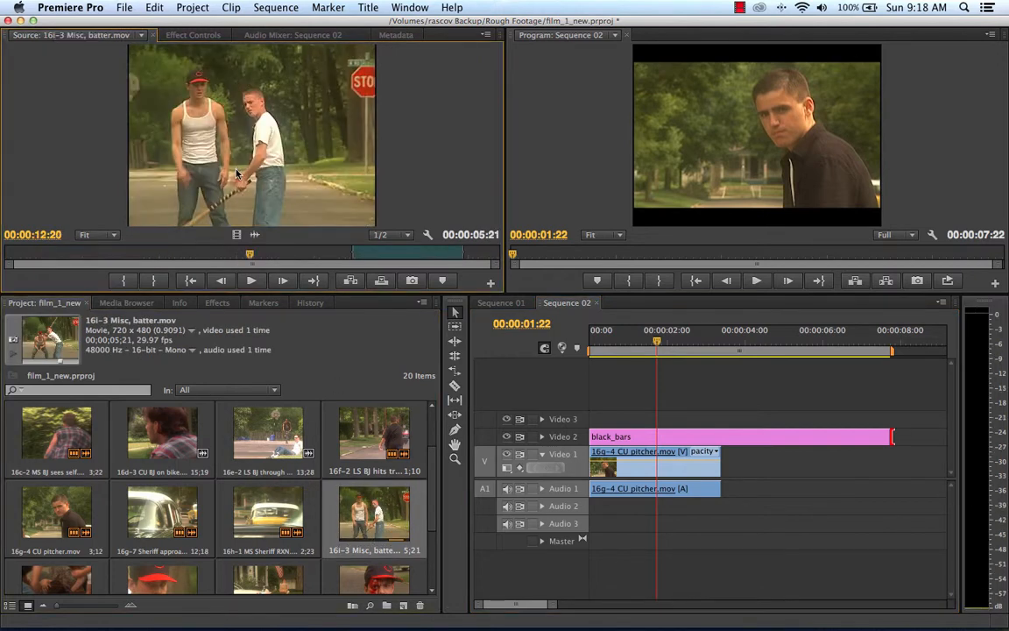
left_click_drag(253, 257, 450, 256)
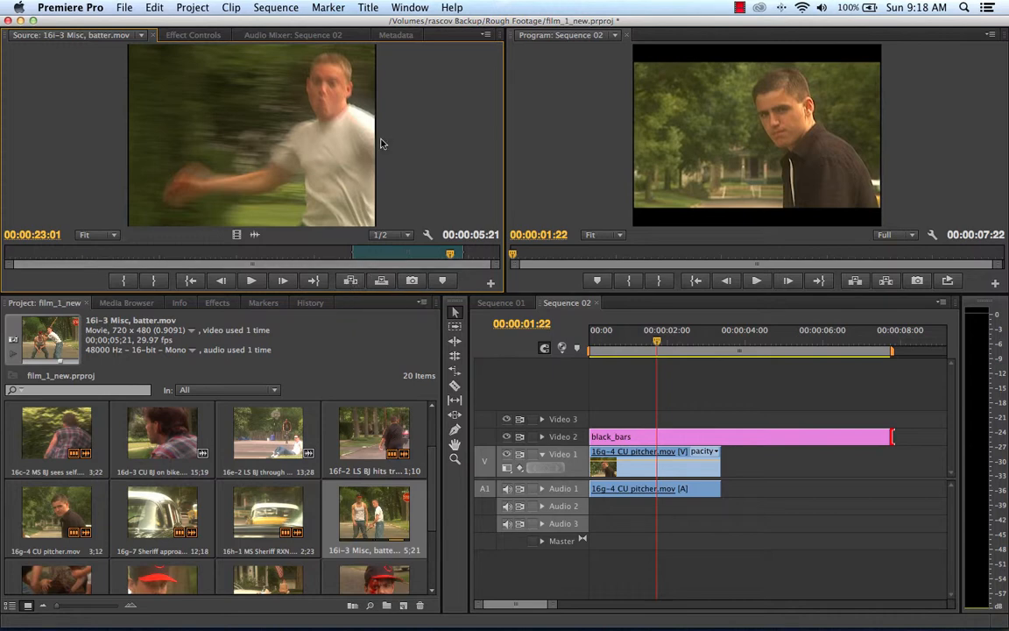
left_click_drag(275, 121, 718, 467)
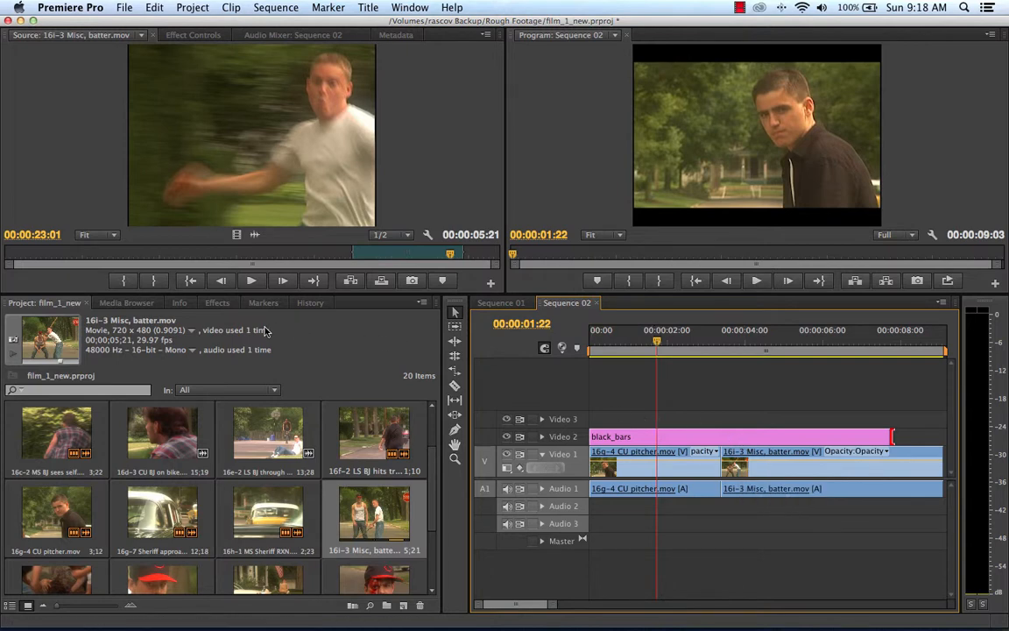
Step: Apply the Cross Dissolve video transition to the start of the pitcher clip on Video 1
left_click(216, 303)
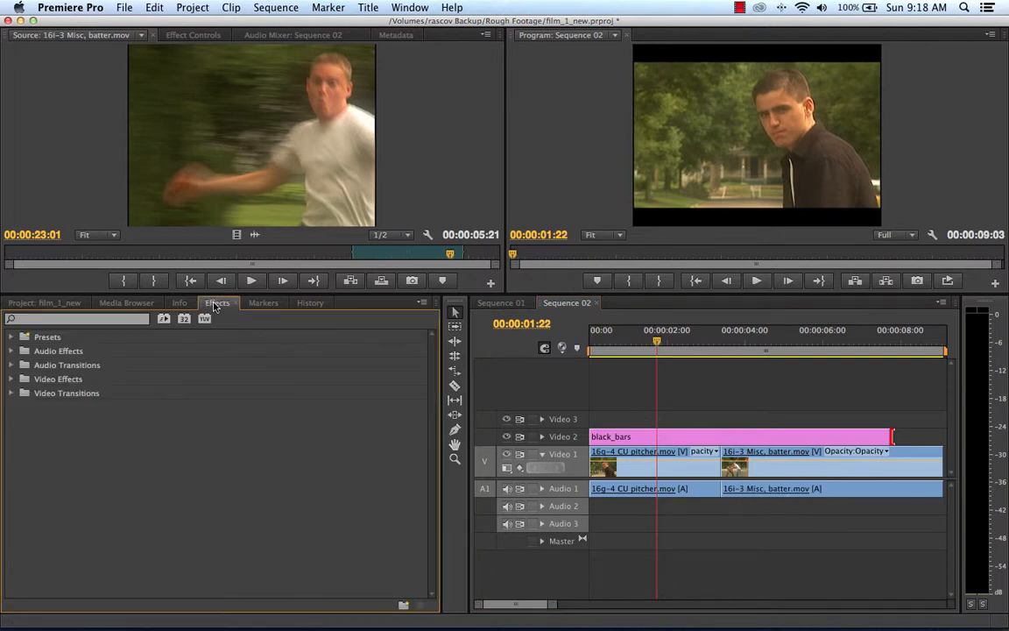
left_click(11, 379)
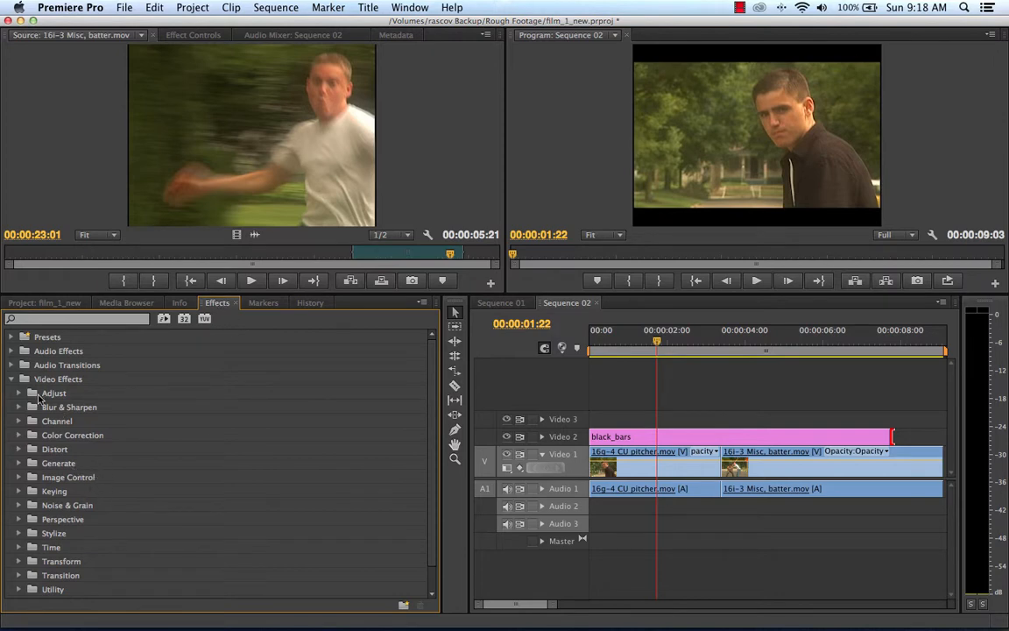
left_click(12, 379)
left_click(11, 392)
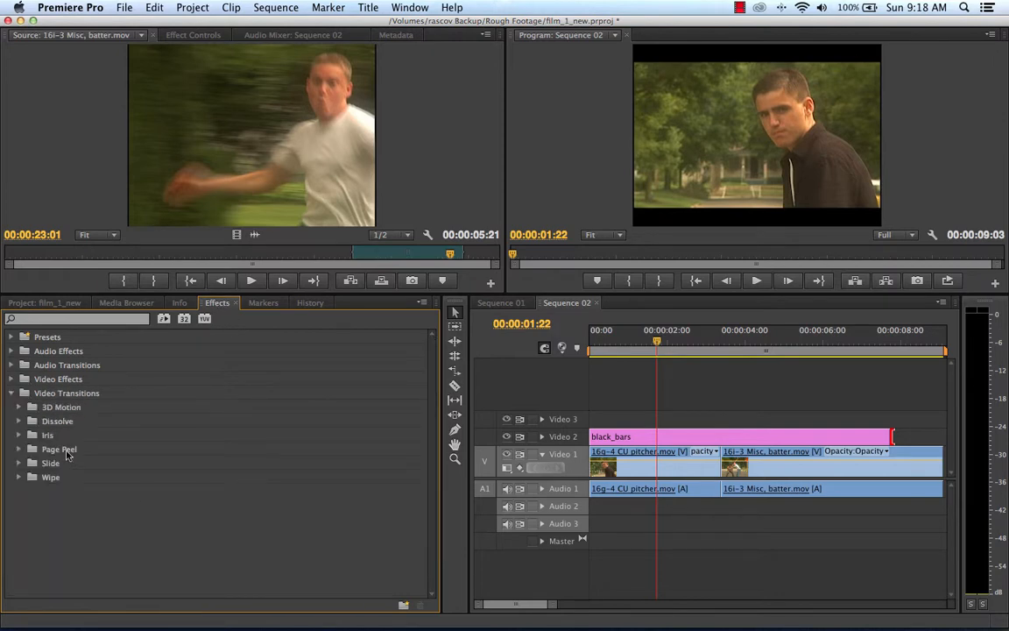
left_click(19, 421)
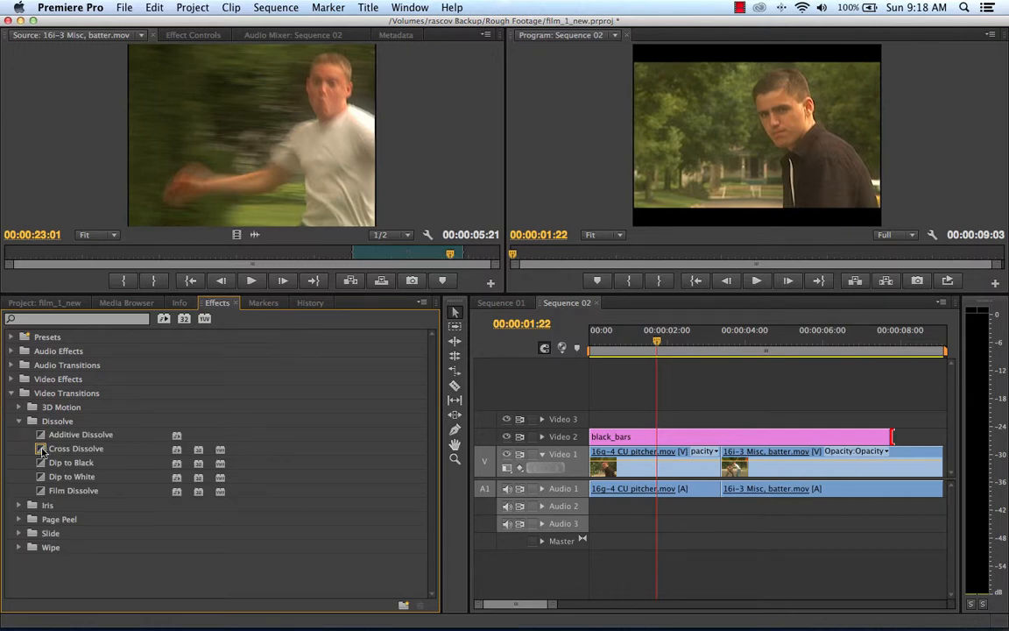
left_click_drag(41, 449, 613, 463)
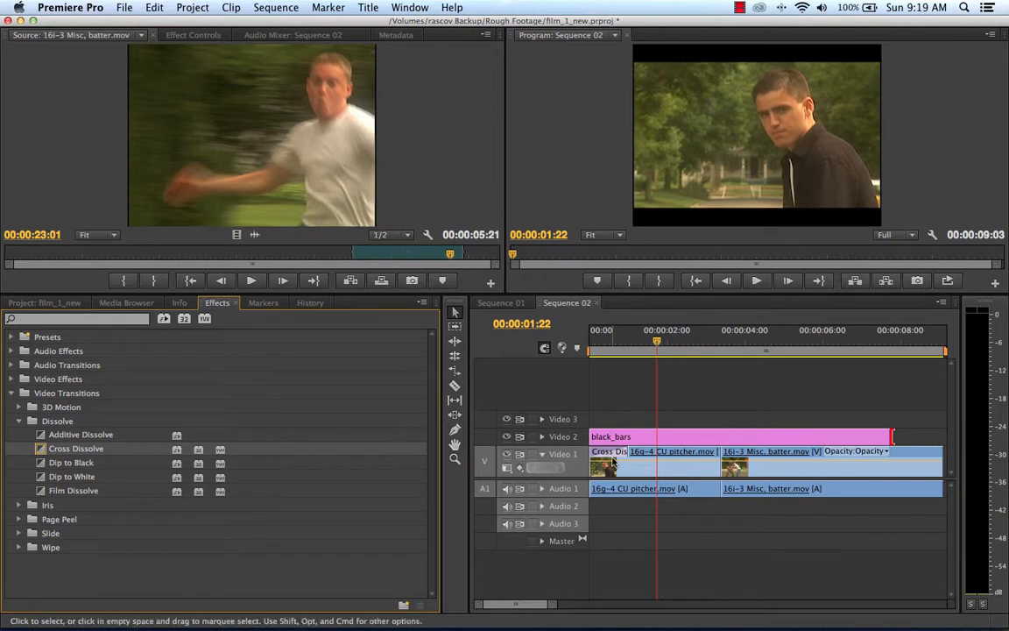
Step: Play the sequence from the beginning to 00:00:05:00 to review the opening dissolve and the cut to the batter
left_click_drag(656, 341, 545, 343)
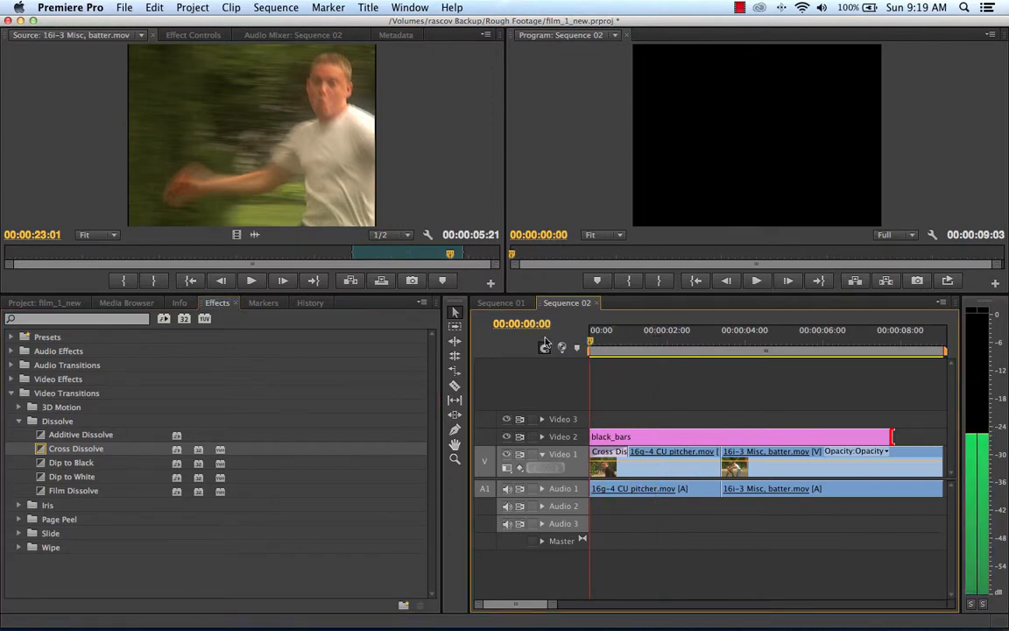
key("space")
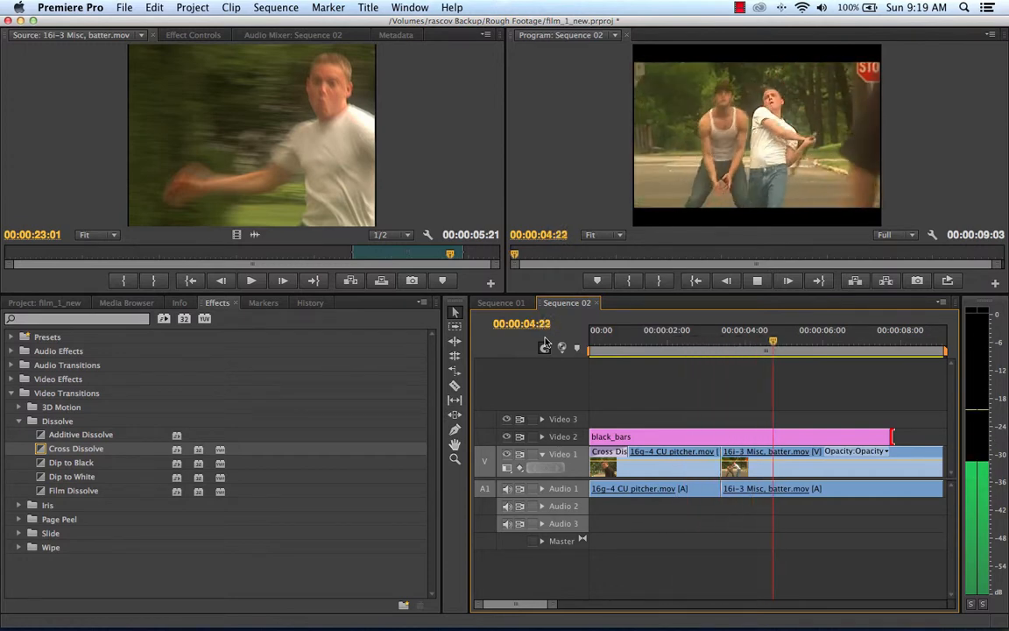
key("space")
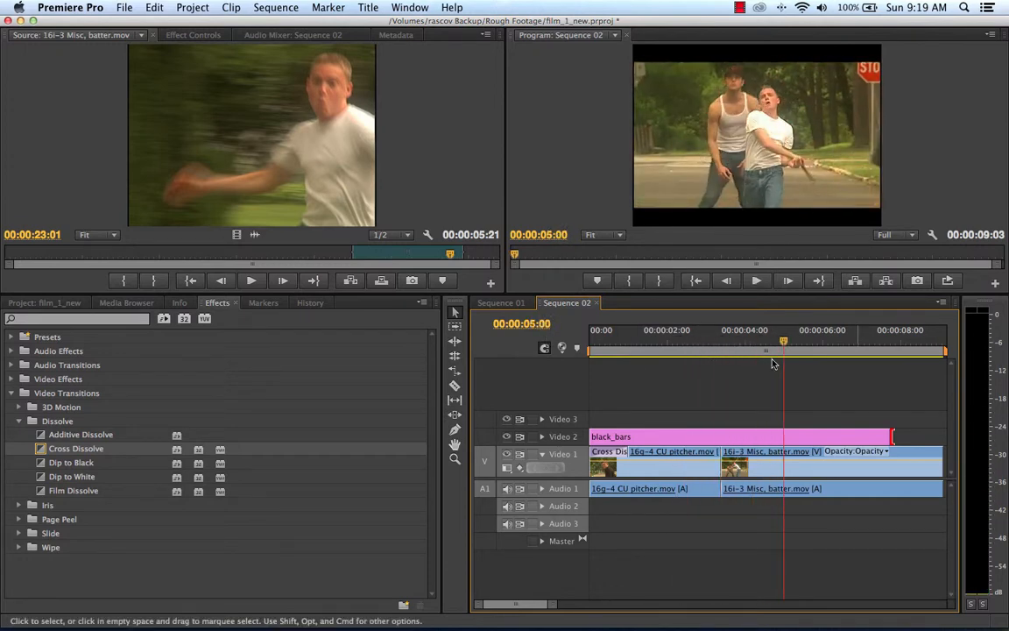
Step: Scrub around the cut between the pitcher and batter clips with enlarged monitors, stopping at 00:00:03:07 to examine the throw
left_click(742, 345)
left_click_drag(742, 345, 716, 356)
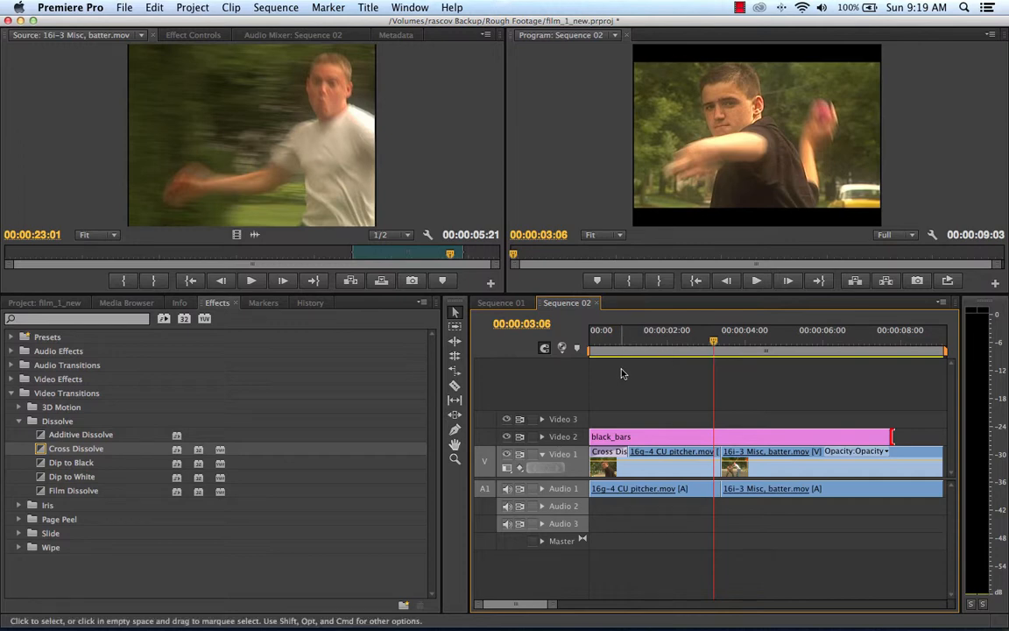
left_click(723, 348)
mouse_move(723, 348)
left_mouse_down()
mouse_move(767, 351)
mouse_move(720, 357)
left_mouse_up()
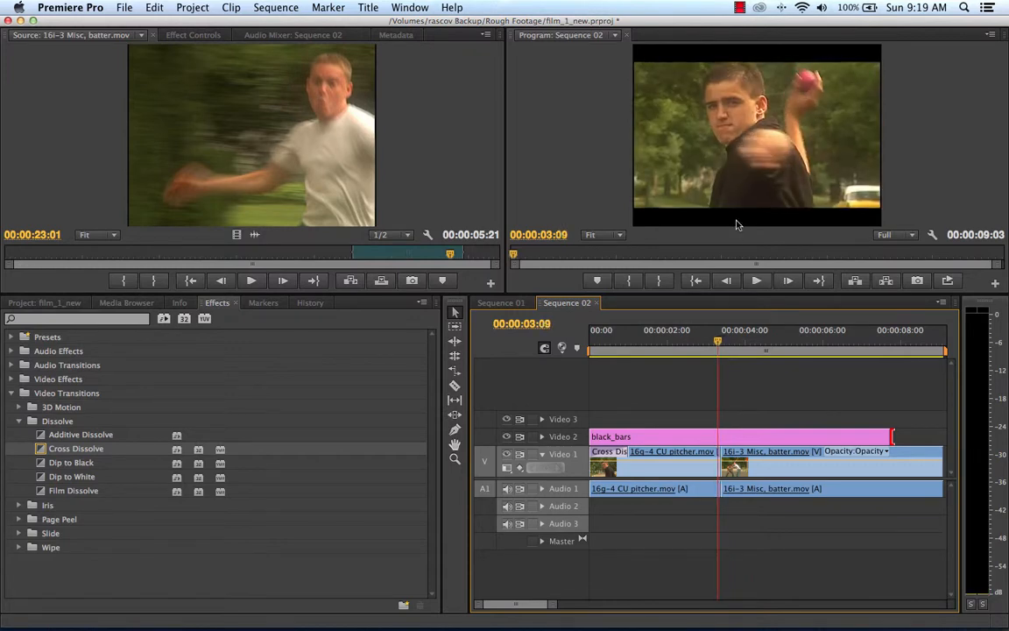
left_click_drag(529, 295, 565, 441)
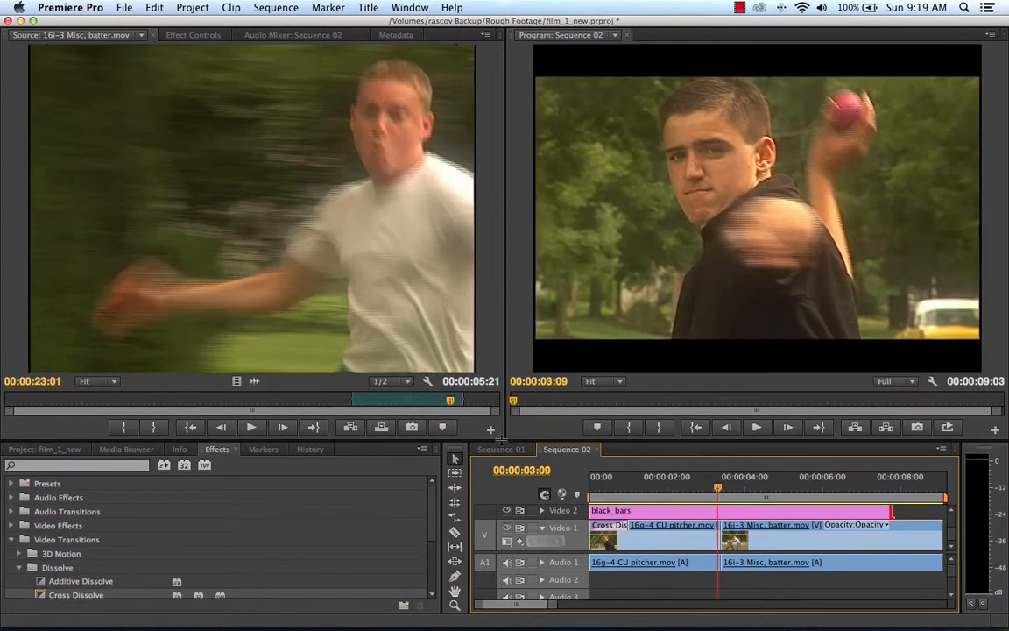
left_click(721, 489)
mouse_move(721, 491)
left_mouse_down()
mouse_move(741, 493)
mouse_move(716, 495)
left_mouse_up()
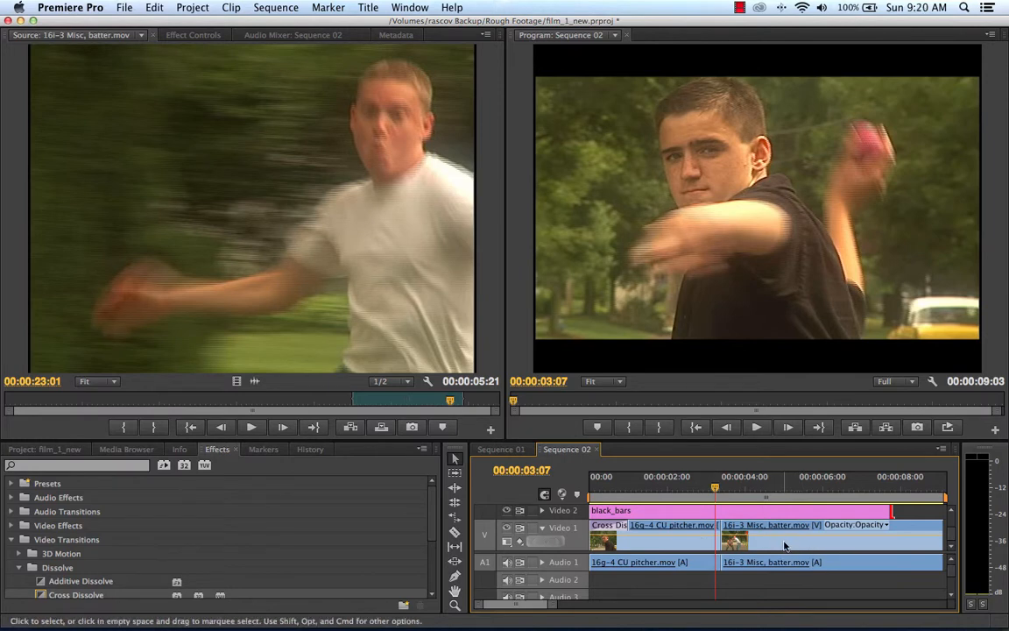
Step: Ripple-edit the pitcher clip's end 10 frames later, pushing the batter clip along, and check the throw at 00:00:03:14
left_click(454, 490)
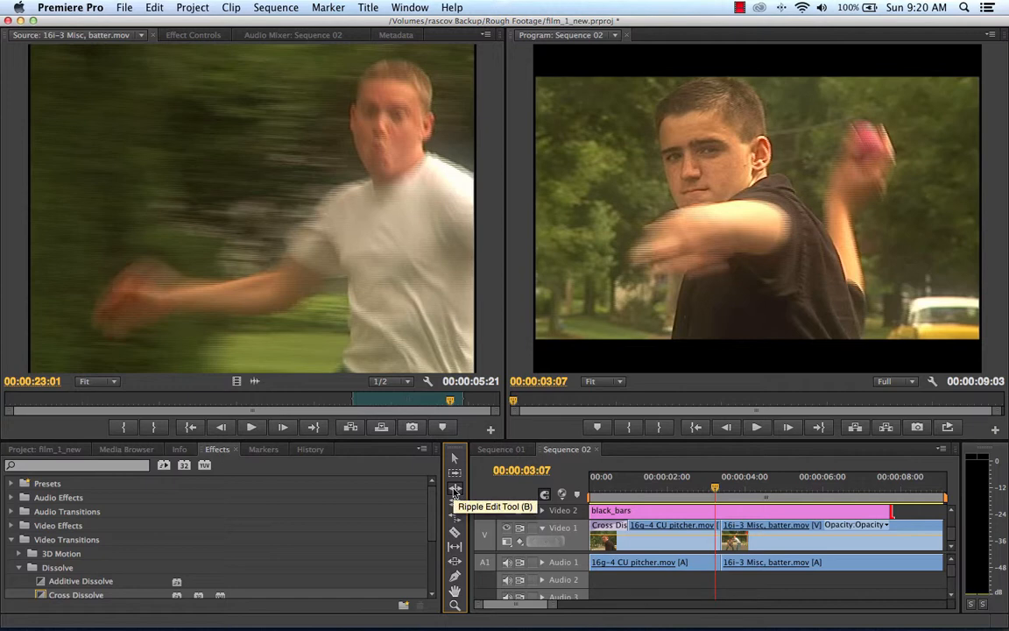
left_click(717, 531)
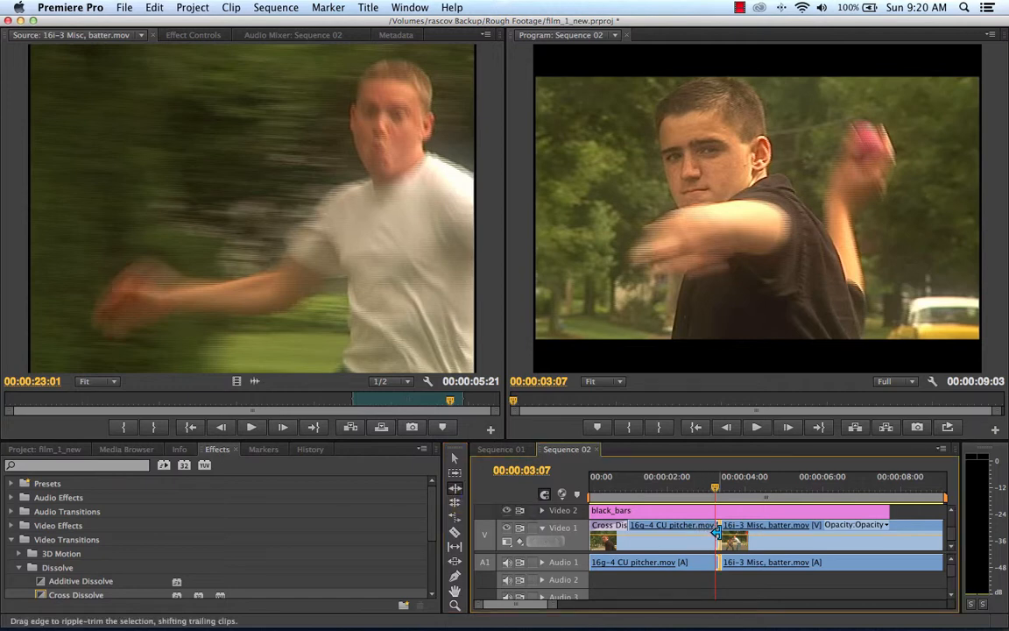
mouse_move(717, 531)
left_mouse_down()
mouse_move(736, 532)
mouse_move(727, 532)
left_mouse_up()
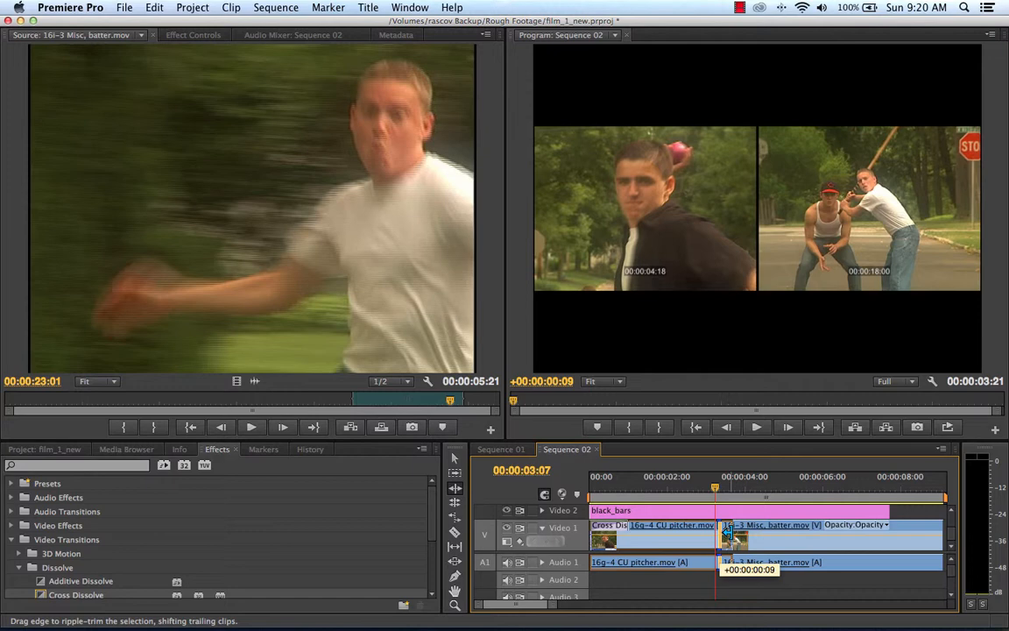
left_click_drag(727, 532, 726, 532)
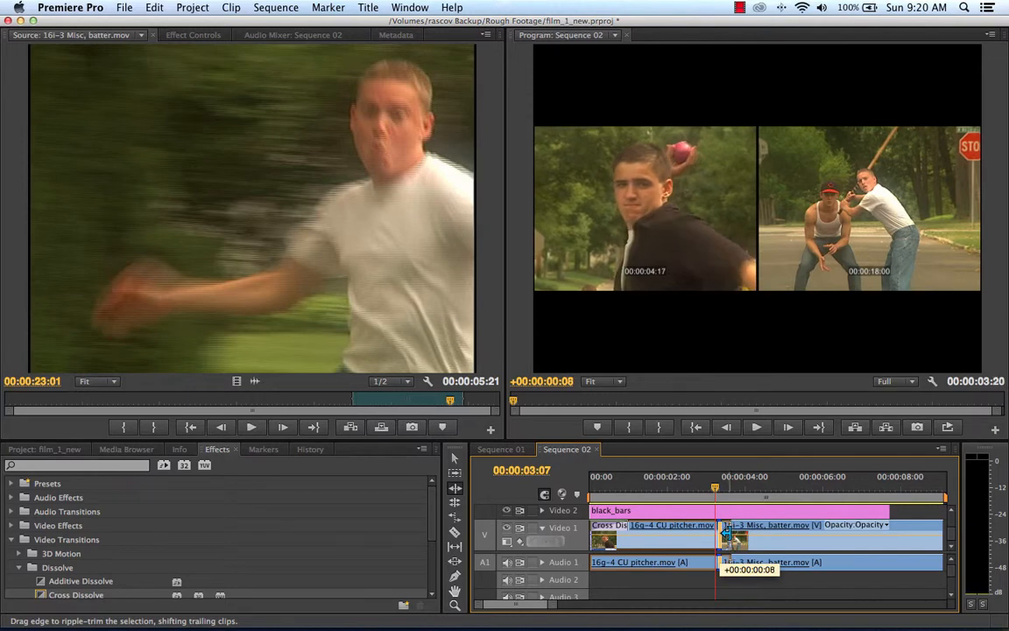
left_click_drag(725, 533, 728, 533)
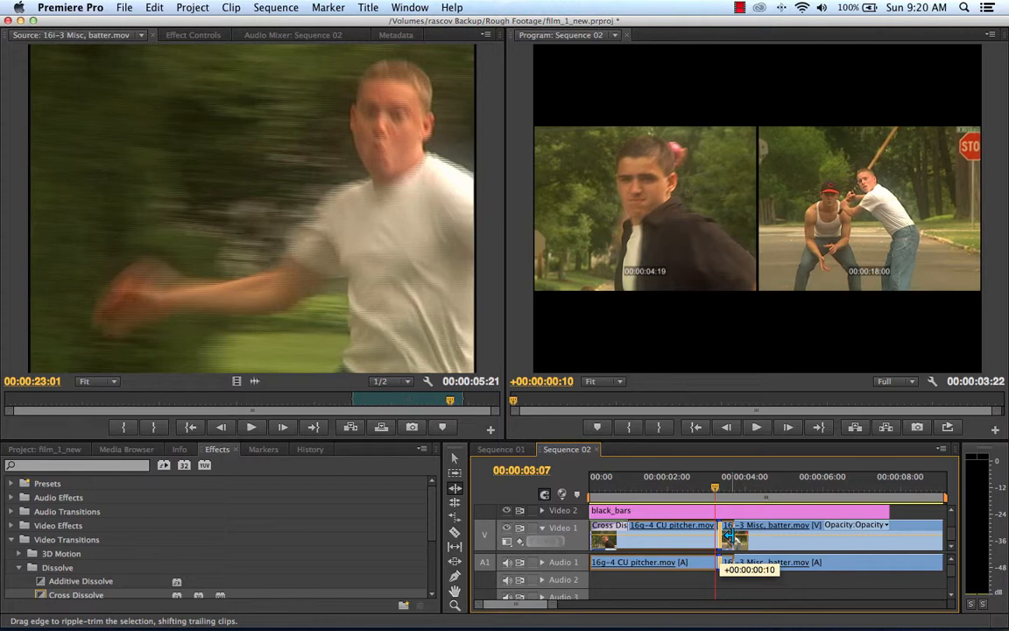
left_click_drag(728, 533, 729, 534)
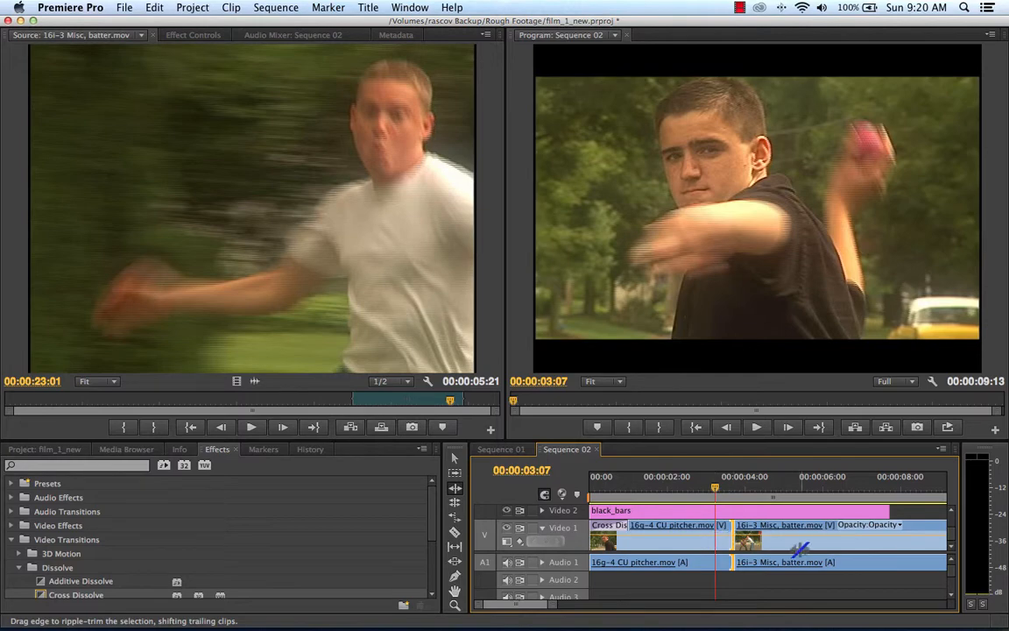
mouse_move(716, 489)
left_mouse_down()
mouse_move(815, 497)
mouse_move(726, 497)
left_mouse_up()
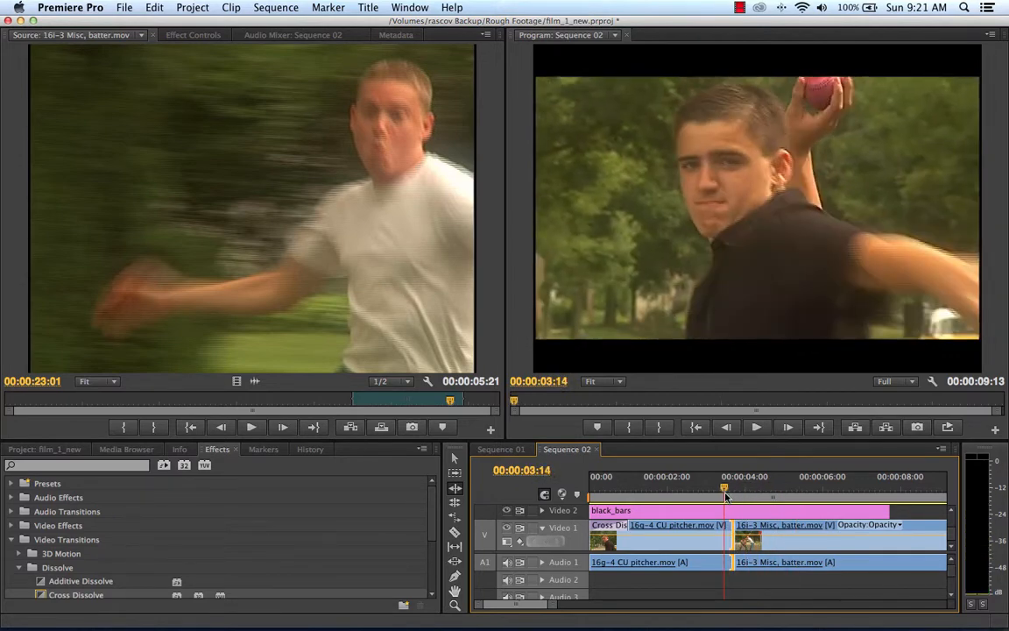
Step: Try a rolling edit on the cut between the pitcher and batter clips, then return to the Selection tool
left_click(455, 504)
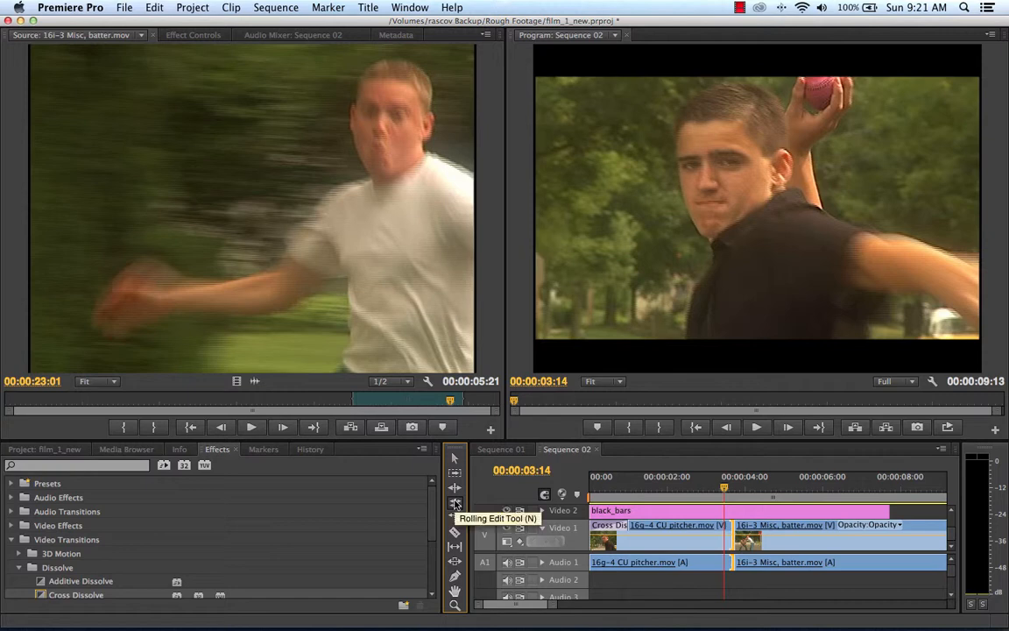
left_click(455, 503)
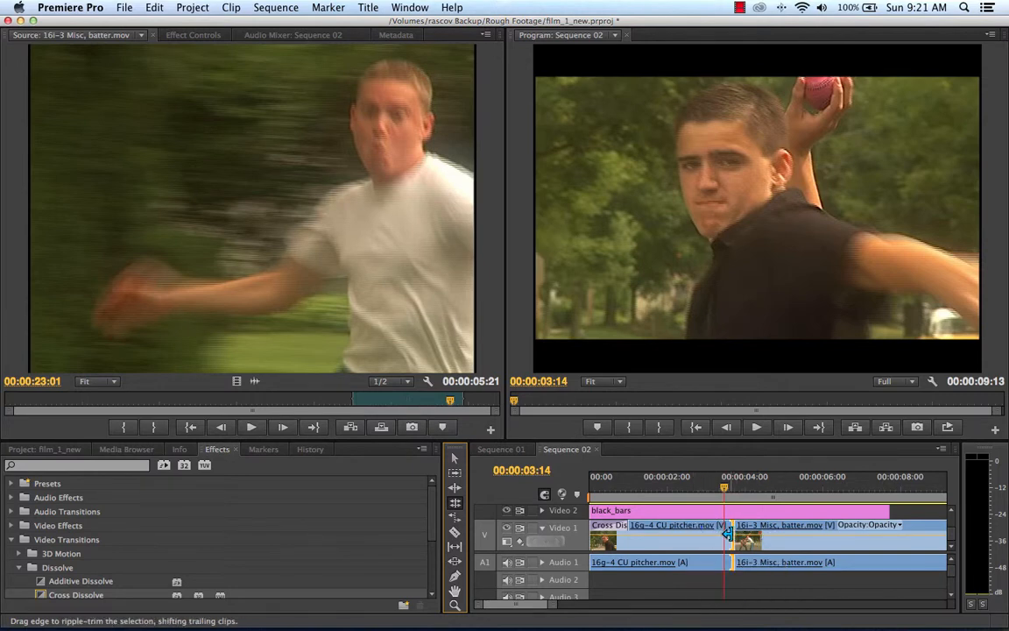
key("super+s")
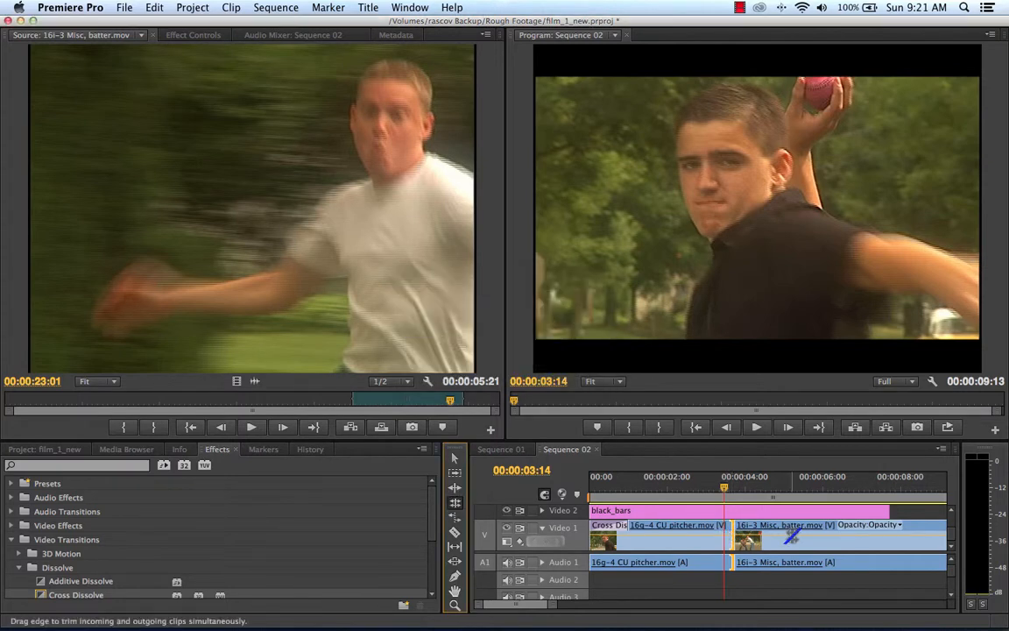
mouse_move(728, 531)
left_mouse_down()
mouse_move(710, 531)
mouse_move(740, 531)
left_mouse_up()
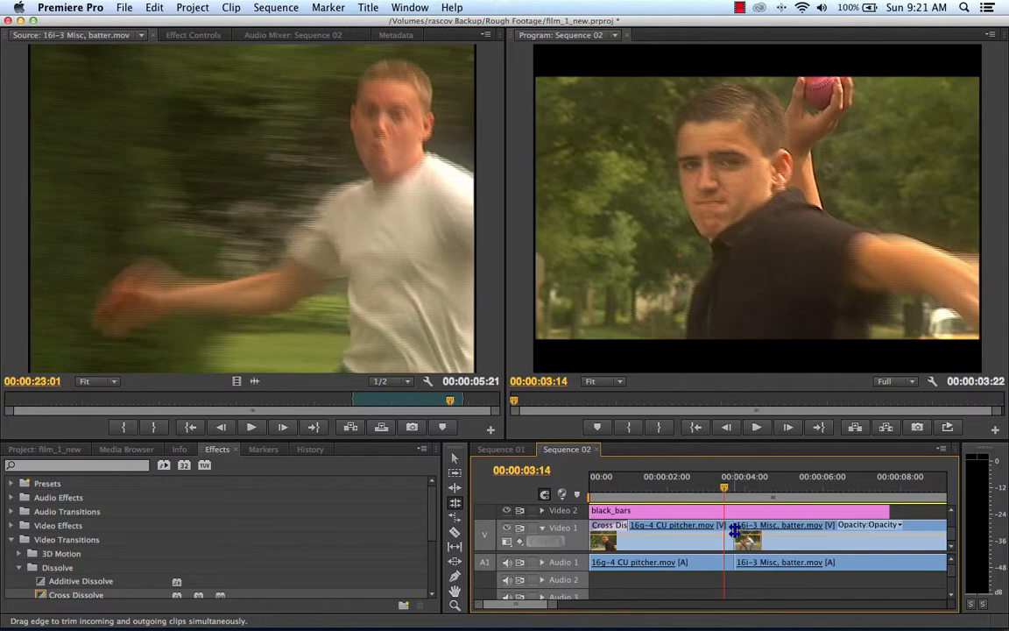
mouse_move(734, 531)
left_mouse_down()
mouse_move(757, 532)
mouse_move(701, 532)
mouse_move(824, 536)
mouse_move(734, 538)
left_mouse_up()
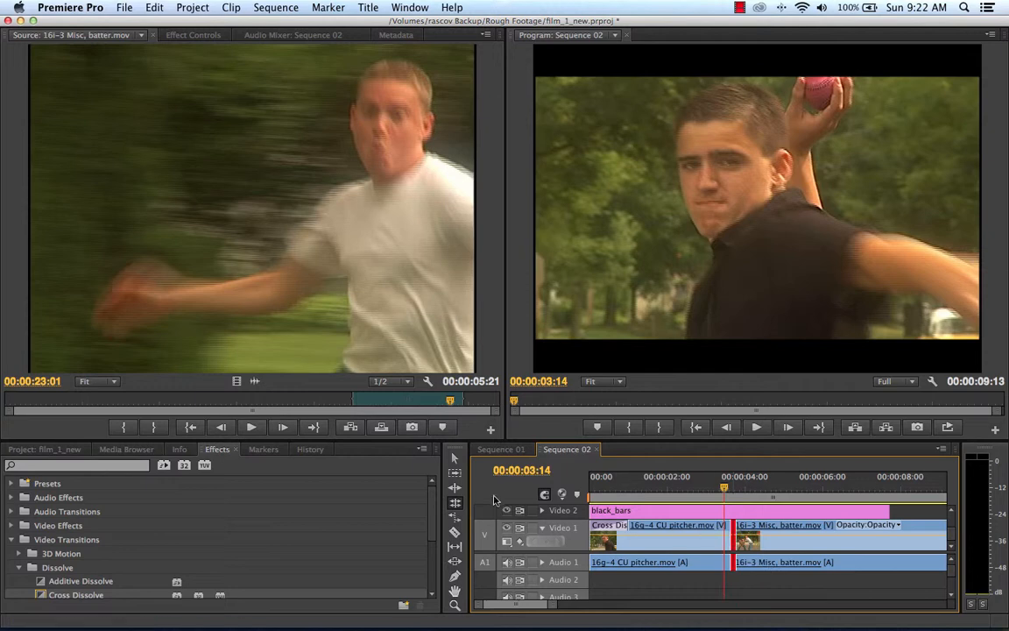
left_click(454, 458)
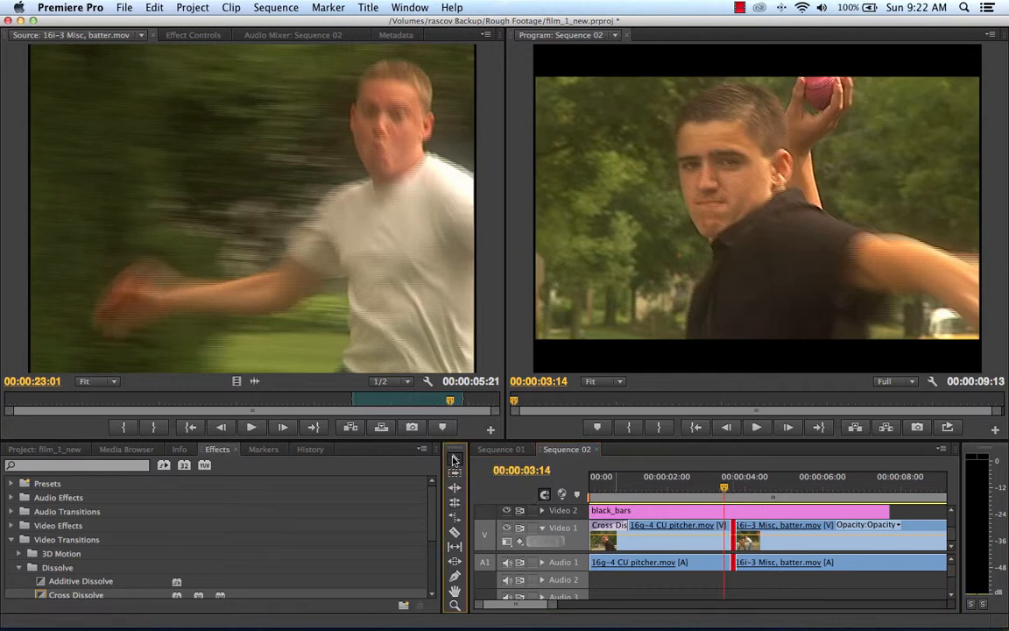
left_click(454, 549)
left_click_drag(723, 487, 767, 490)
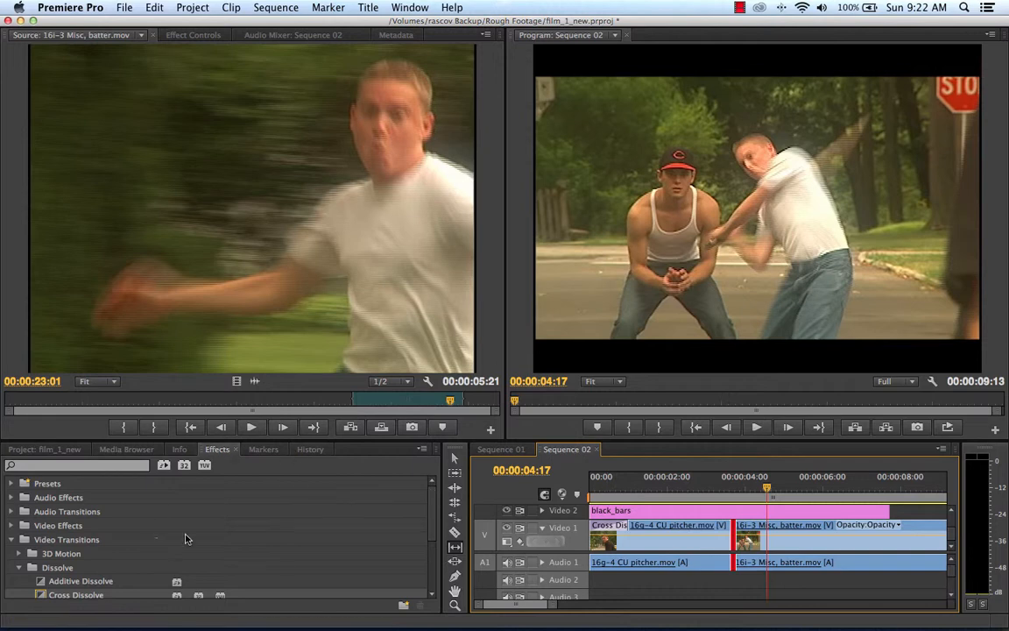
left_click(455, 459)
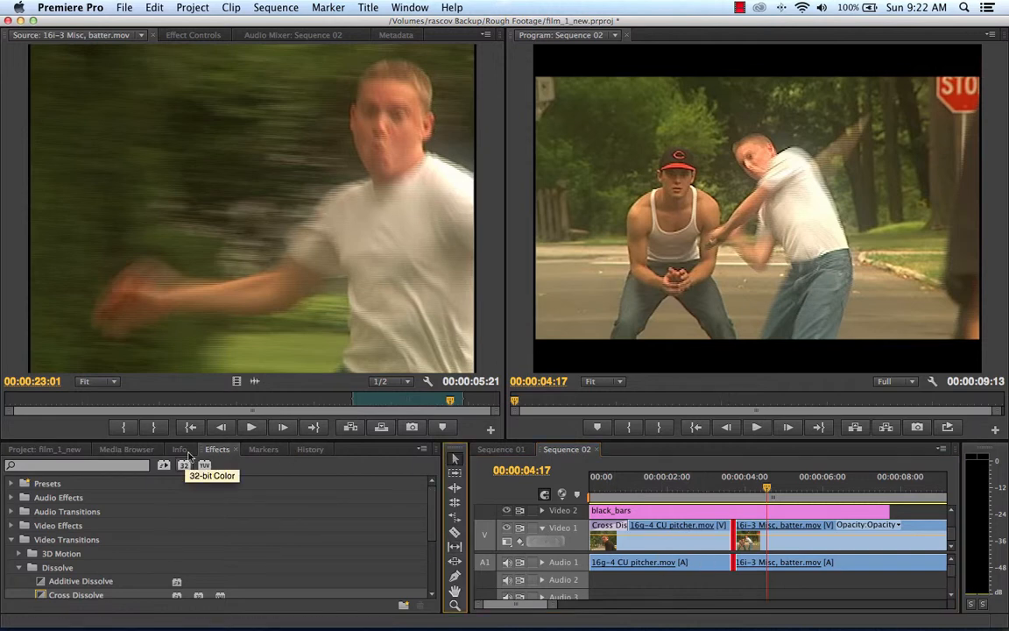
Step: Browse the clips in an enlarged project panel, checking the batter clip at 00:00:22:11 and the sequence at 00:00:08:14
left_click(71, 450)
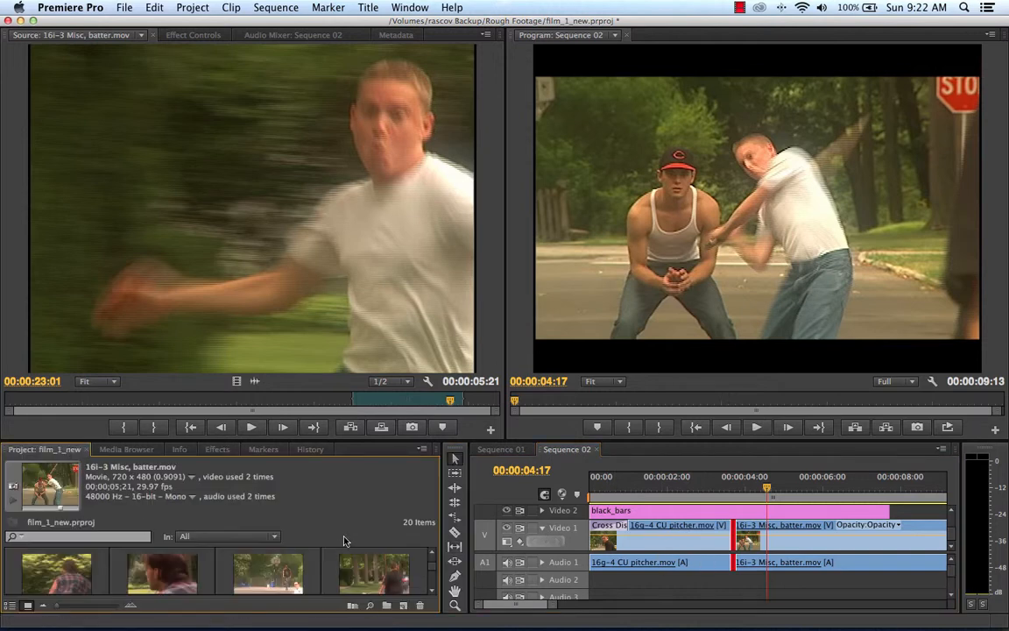
scroll(430, 570, "up", 2)
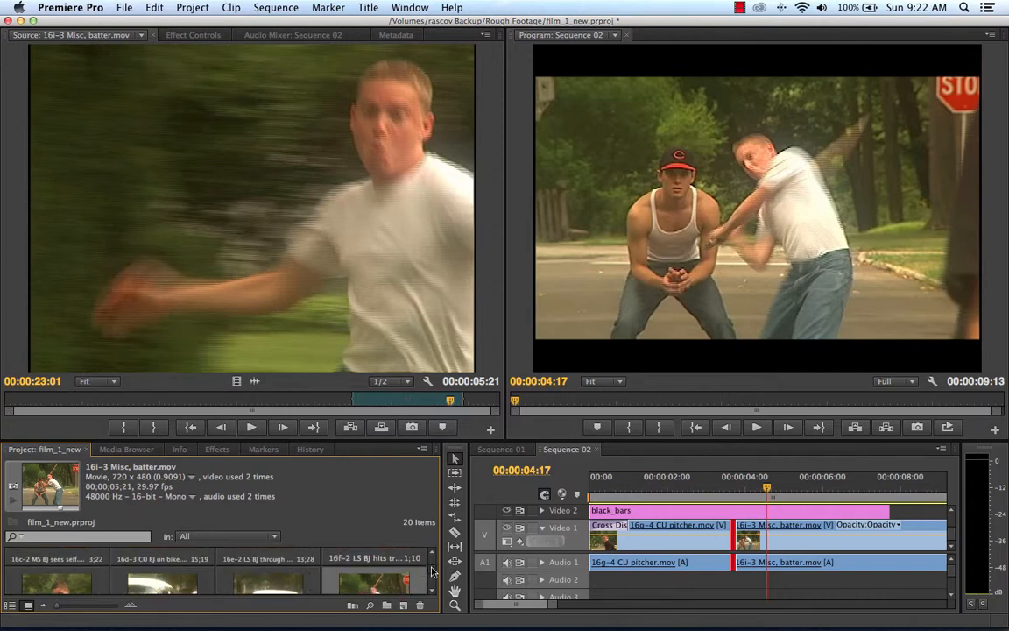
left_click_drag(298, 440, 311, 288)
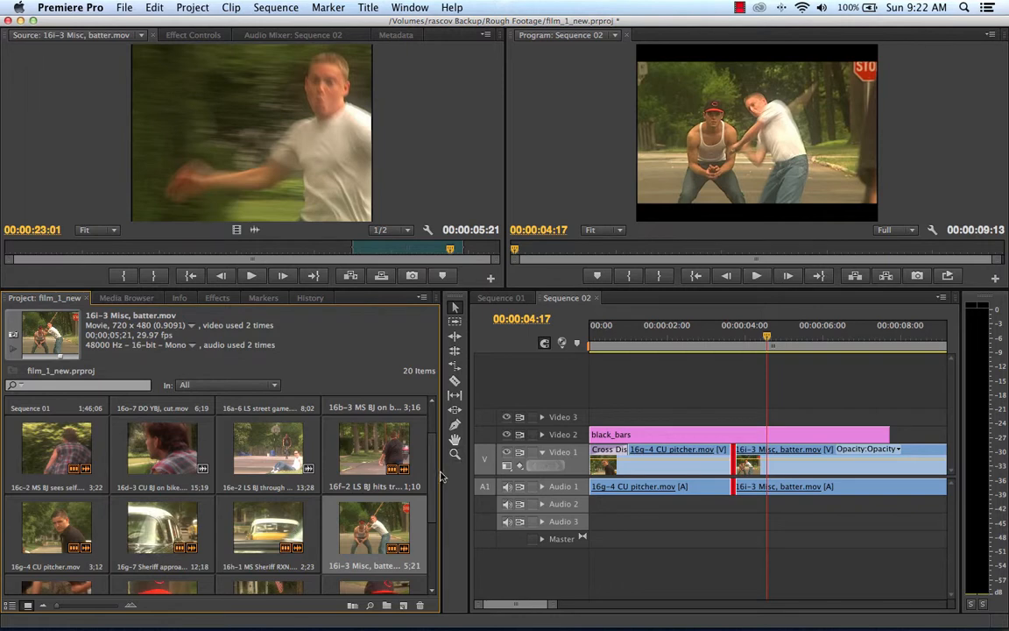
scroll(254, 490, "down", 3)
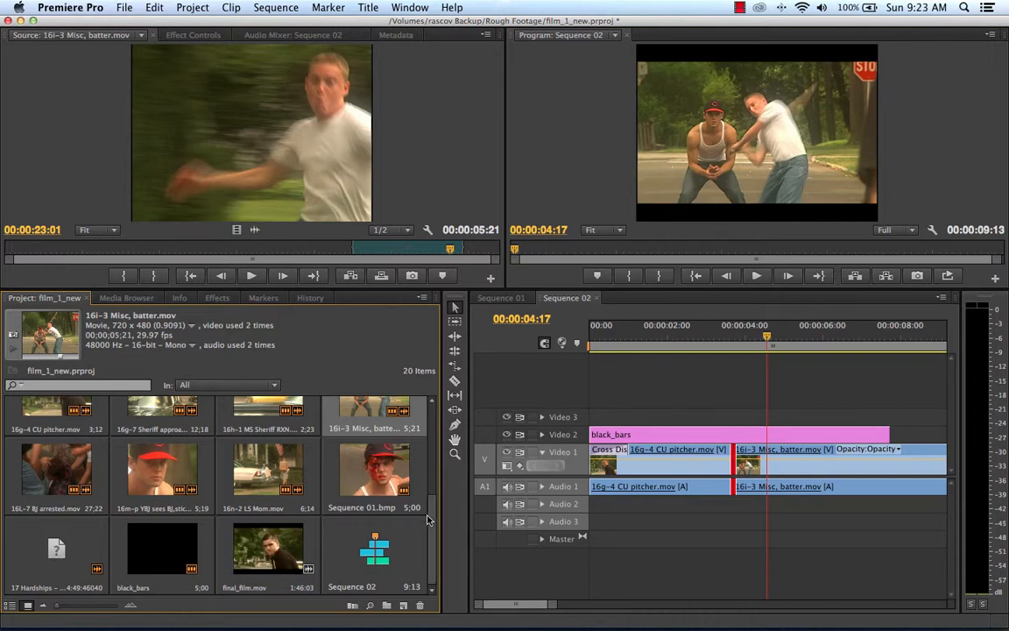
scroll(428, 521, "up", 5)
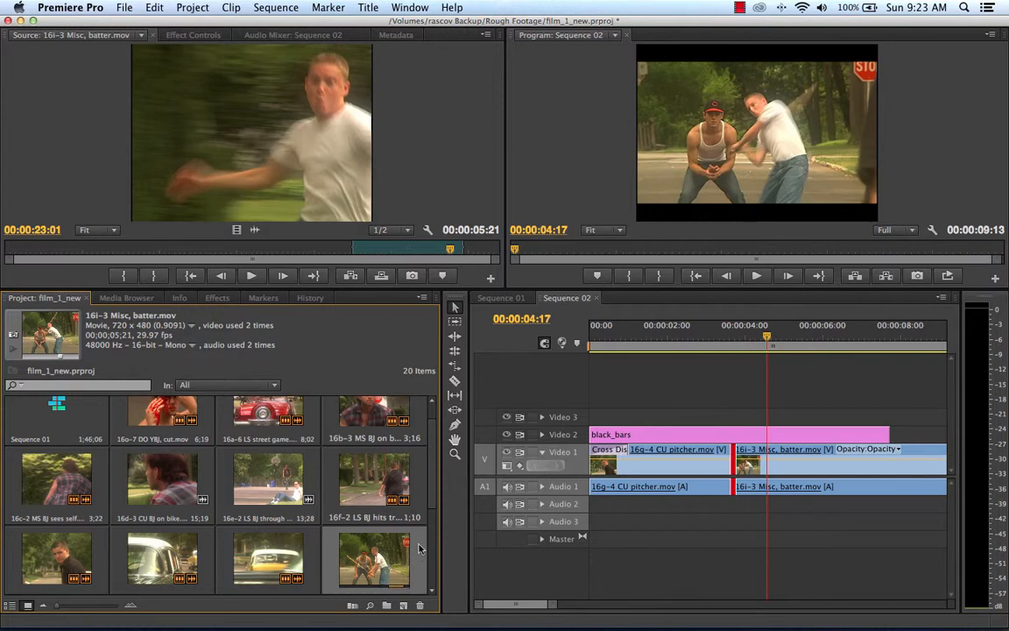
scroll(418, 549, "down", 2)
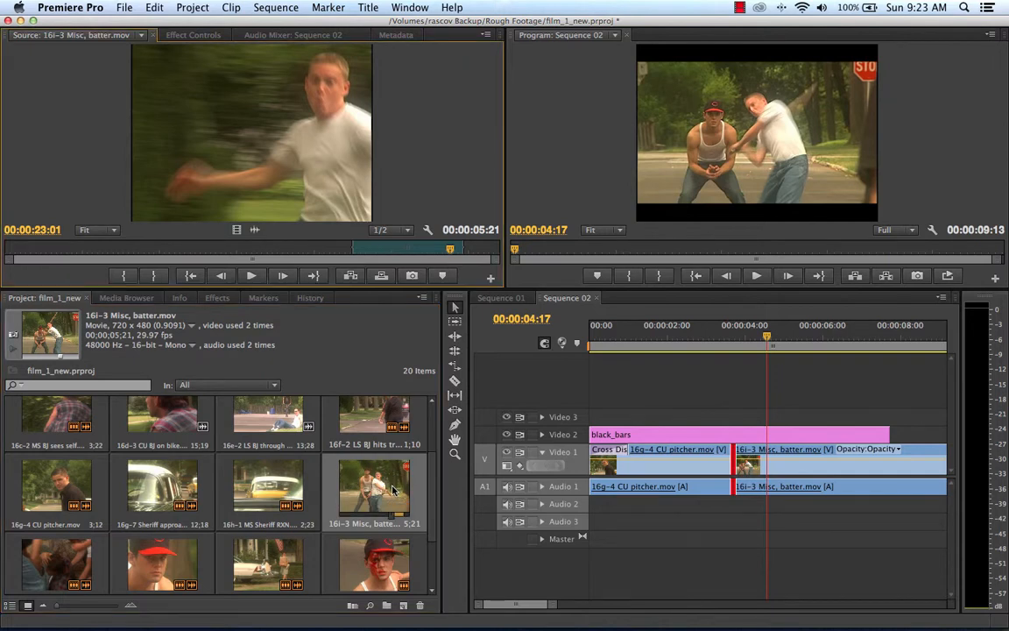
mouse_move(445, 252)
left_mouse_down()
mouse_move(379, 250)
mouse_move(467, 250)
mouse_move(436, 249)
left_mouse_up()
left_click_drag(767, 340, 918, 342)
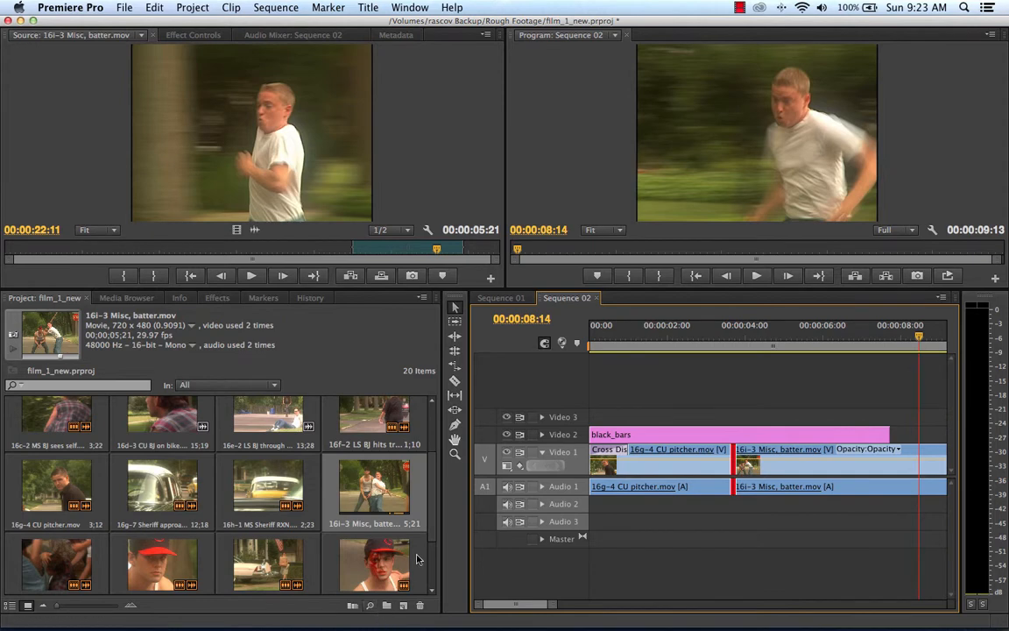
left_click_drag(431, 498, 429, 616)
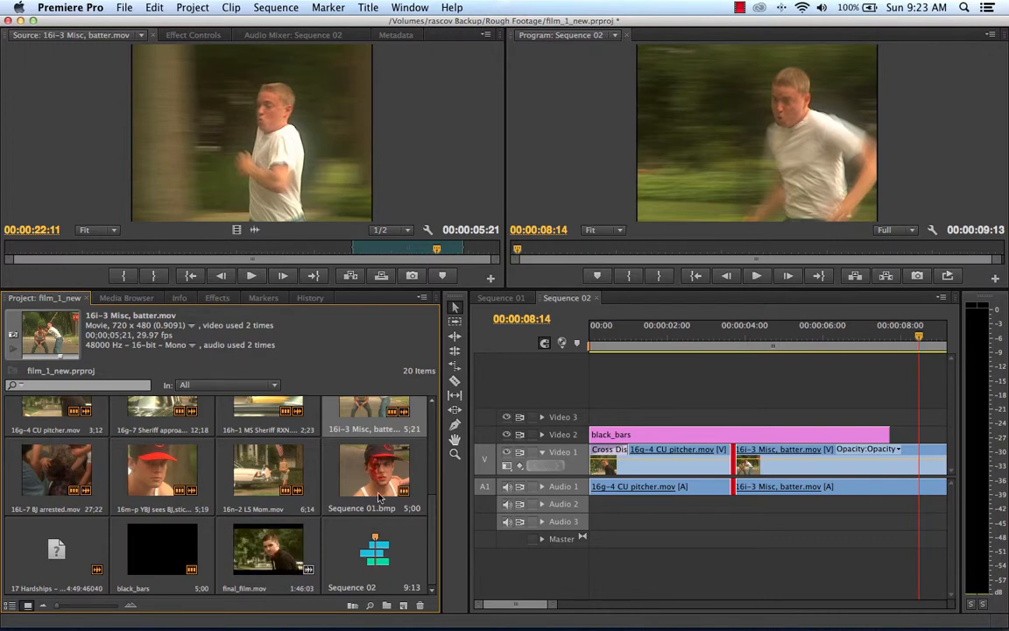
scroll(437, 525, "up", 5)
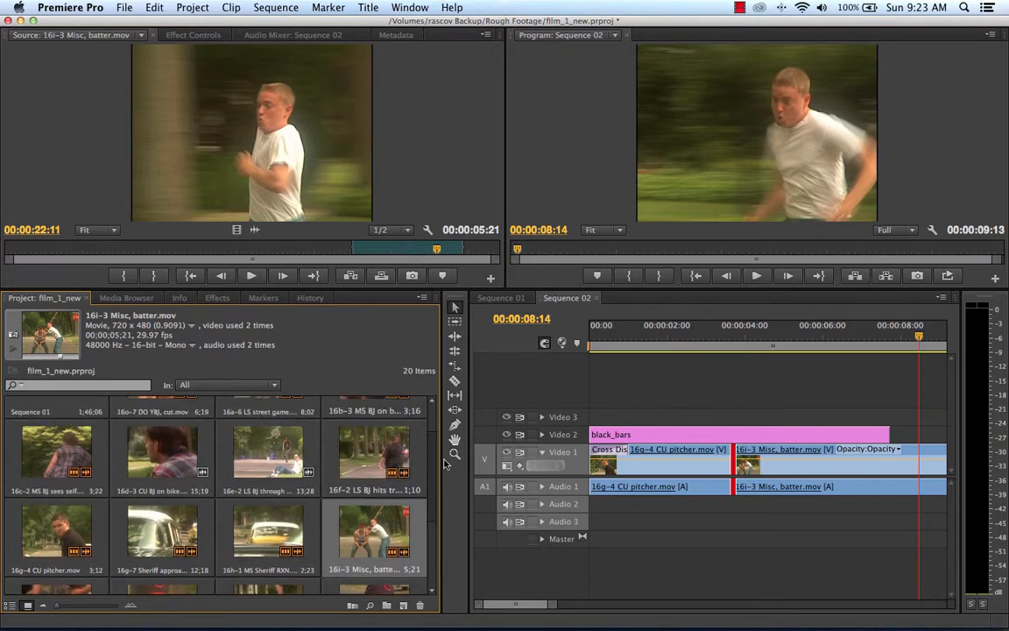
scroll(442, 490, "down", 5)
scroll(442, 490, "up", 6)
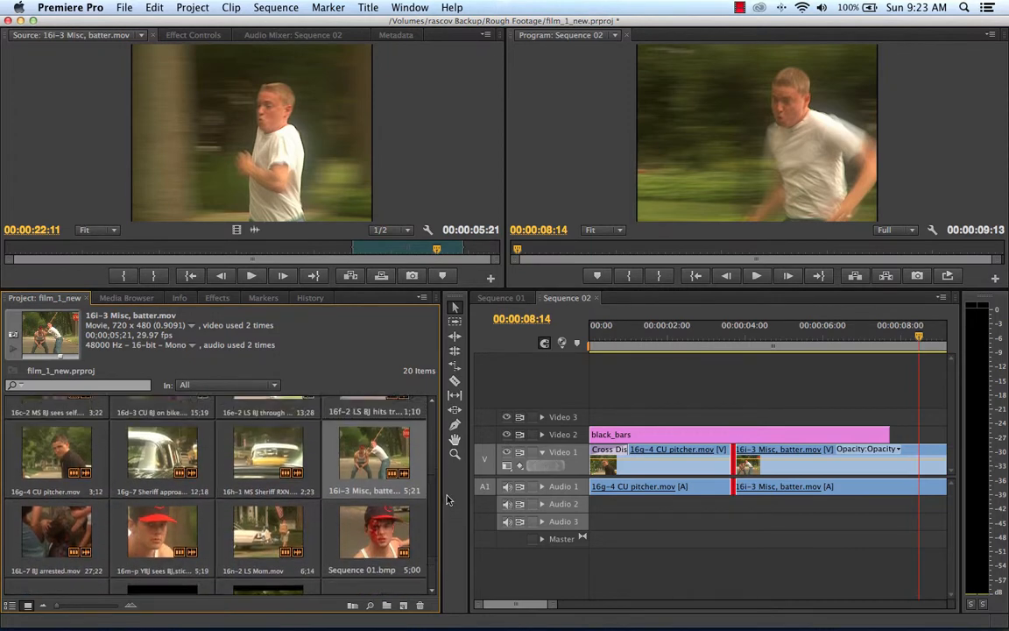
Step: Open 16a-6 LS street game.mov, preview it to 00:00:12:14, and place it directly after the batter clip on Video 1 and Audio 1
double_click(272, 436)
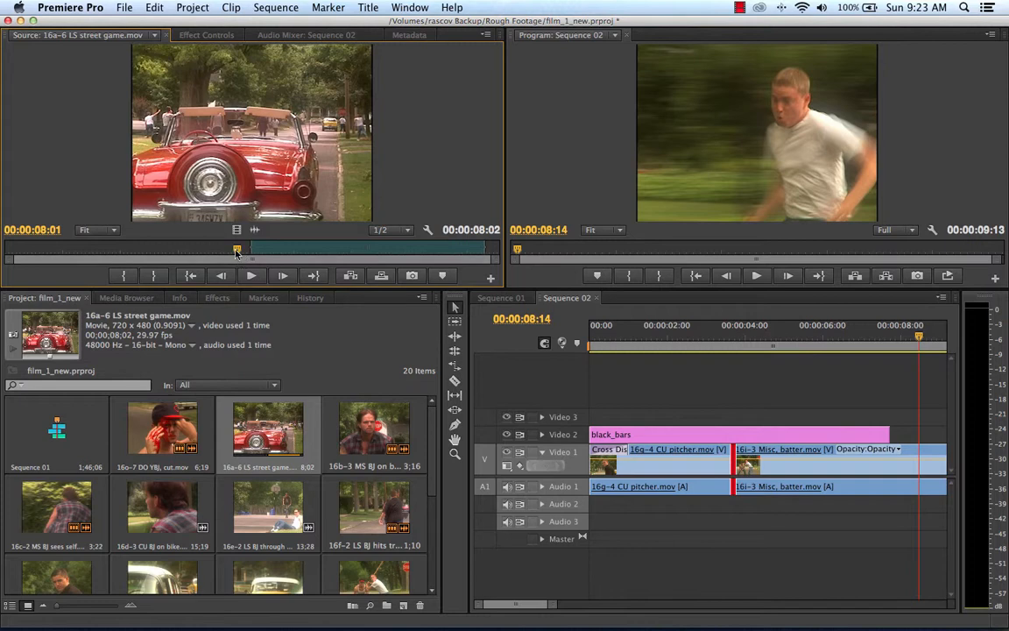
left_click_drag(239, 251, 365, 253)
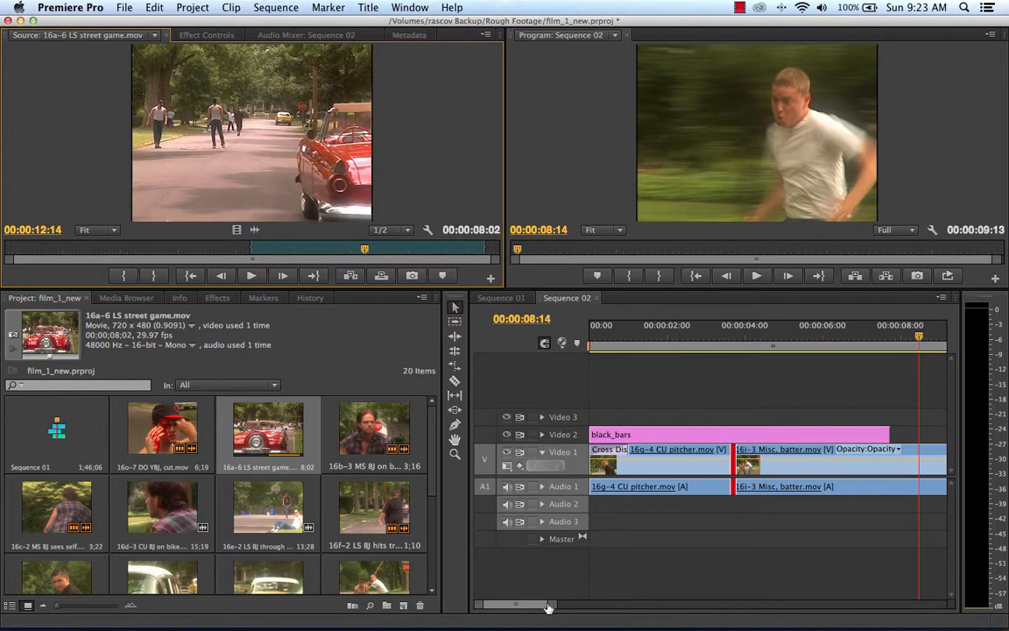
left_click_drag(548, 607, 552, 607)
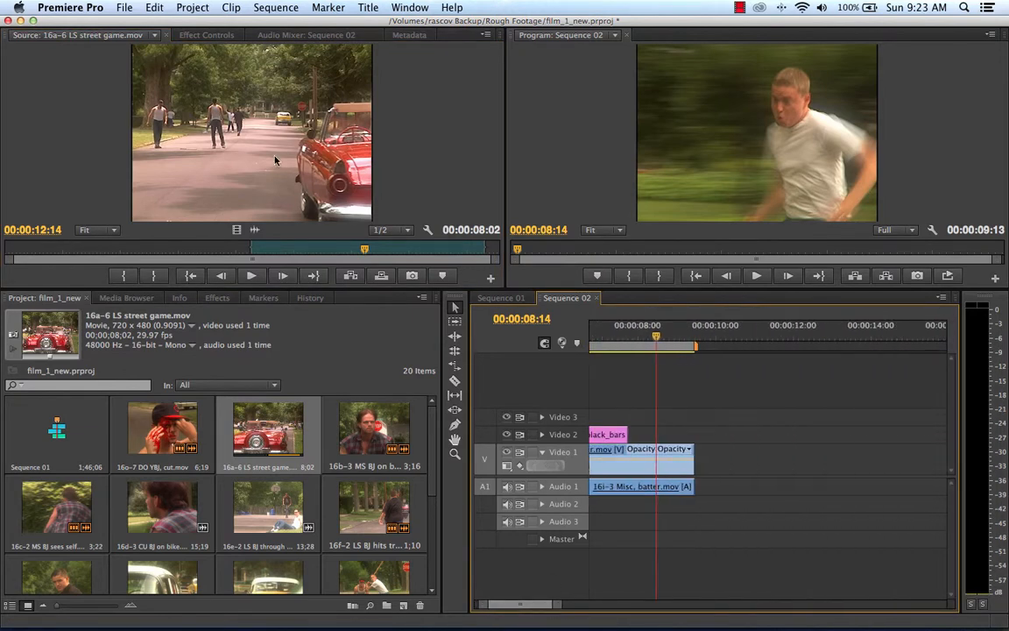
left_click_drag(274, 161, 744, 486)
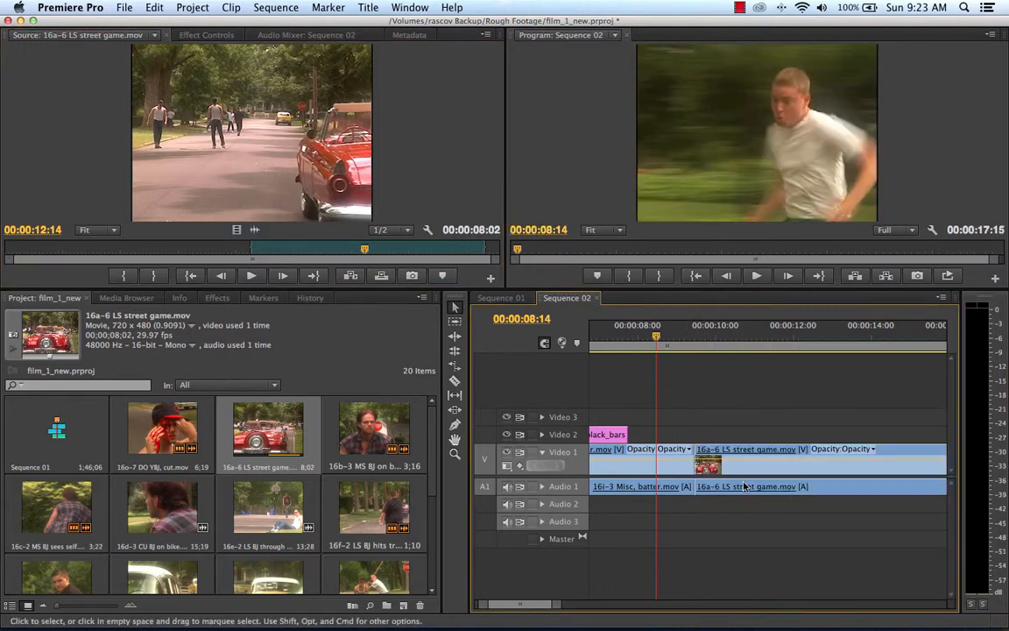
Step: Move the playhead to 00:00:09:10 and slip the batter clip's footage slightly between the pitcher and street game clips
left_click_drag(666, 346, 695, 369)
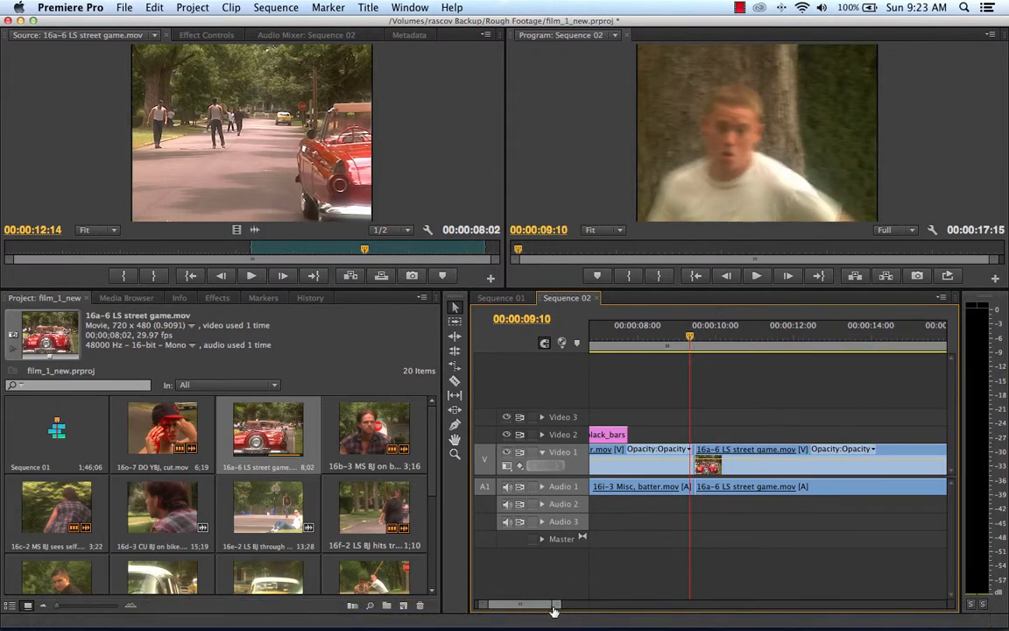
left_click_drag(552, 604, 597, 608)
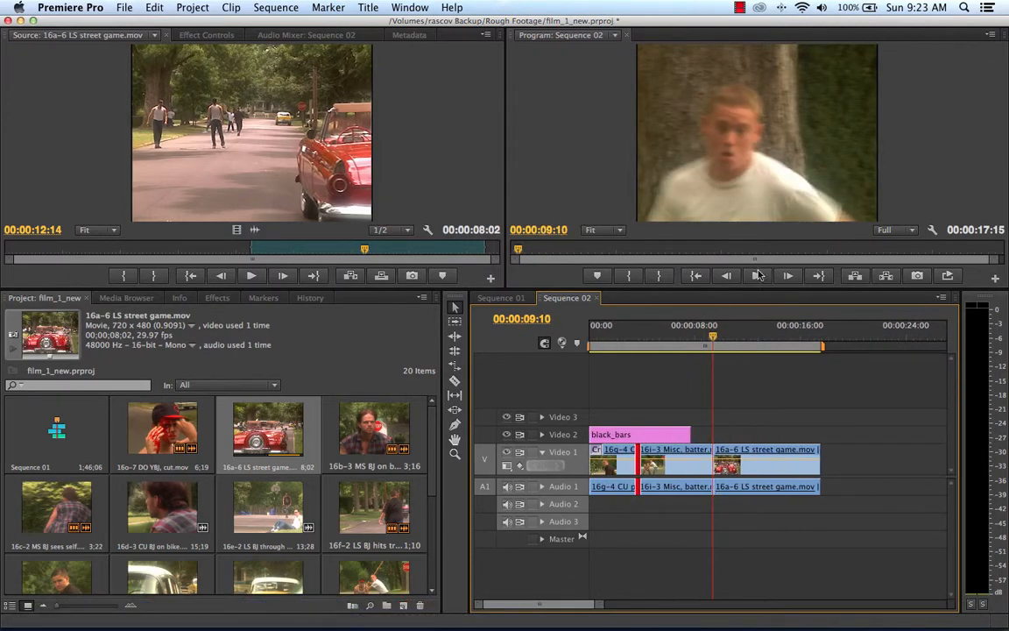
left_click(456, 395)
left_click(695, 467)
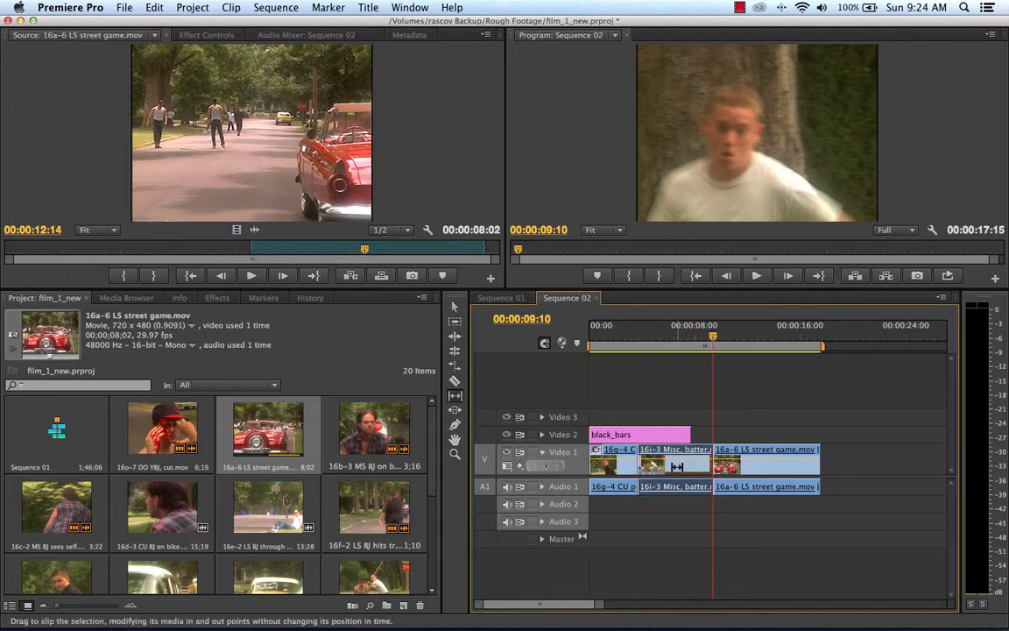
left_click_drag(676, 467, 678, 470)
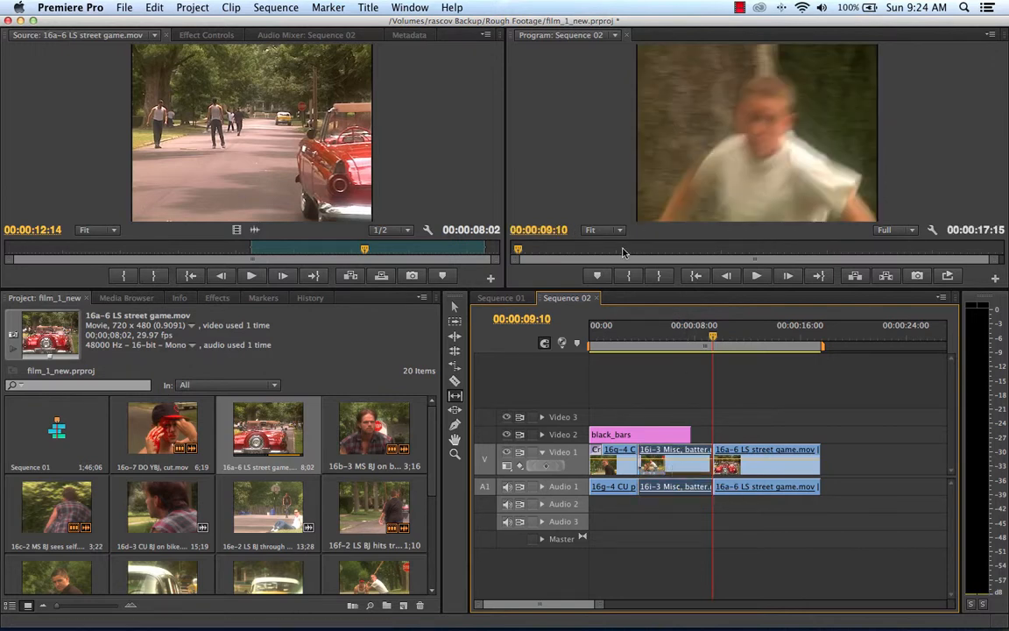
Step: Enlarge the monitors, fine-tune the batter clip's footage with the Slip tool, and check the frame at 00:00:08:26
left_click_drag(598, 288, 605, 447)
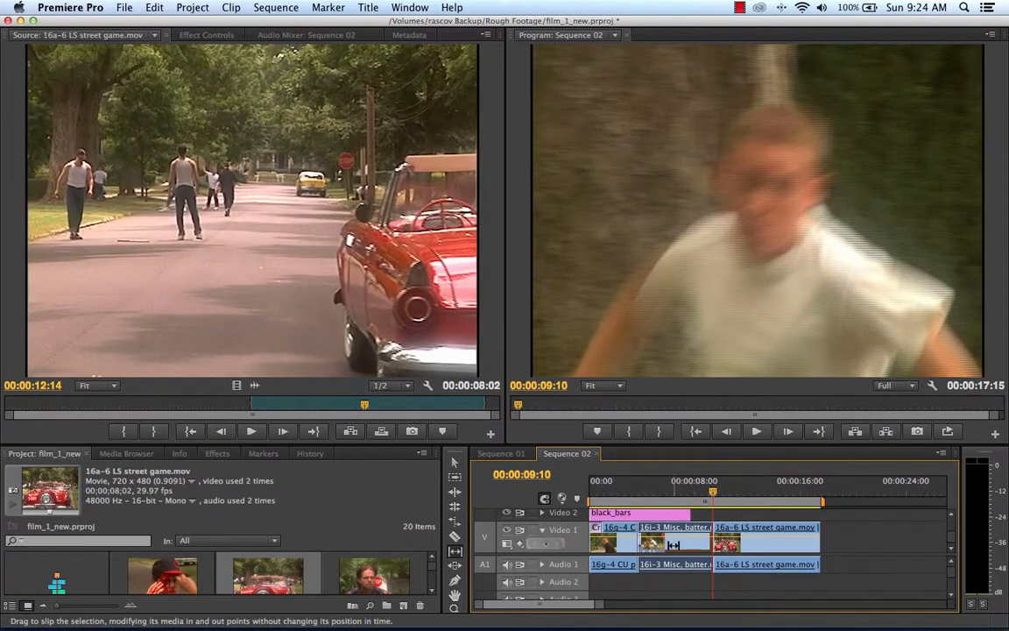
mouse_move(677, 544)
left_mouse_down()
mouse_move(688, 544)
mouse_move(676, 544)
left_mouse_up()
mouse_move(675, 542)
left_mouse_down()
mouse_move(663, 543)
mouse_move(676, 545)
left_mouse_up()
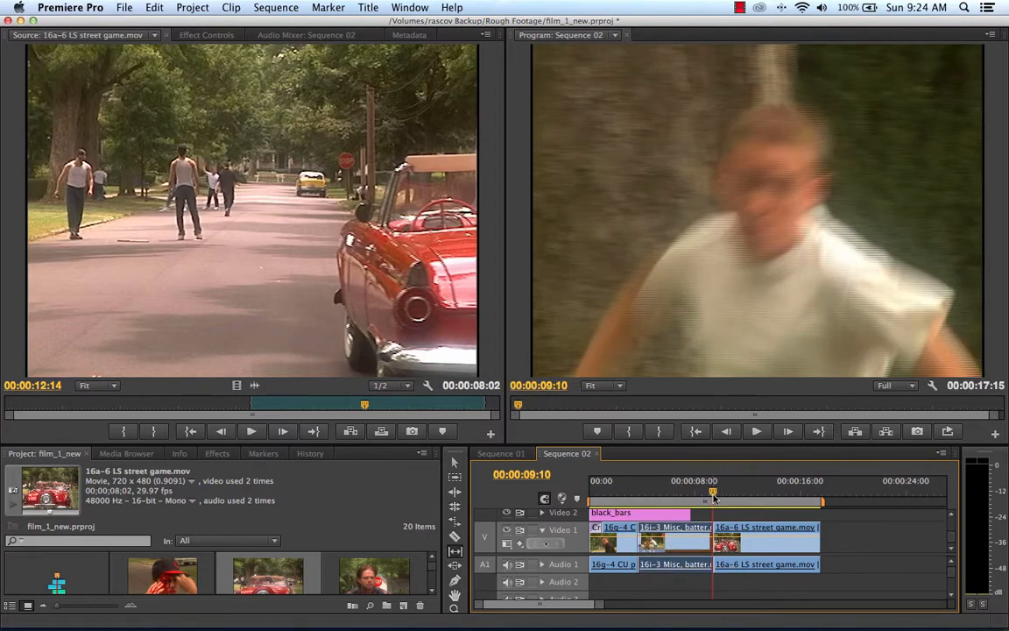
mouse_move(712, 495)
left_mouse_down()
mouse_move(737, 495)
mouse_move(706, 495)
left_mouse_up()
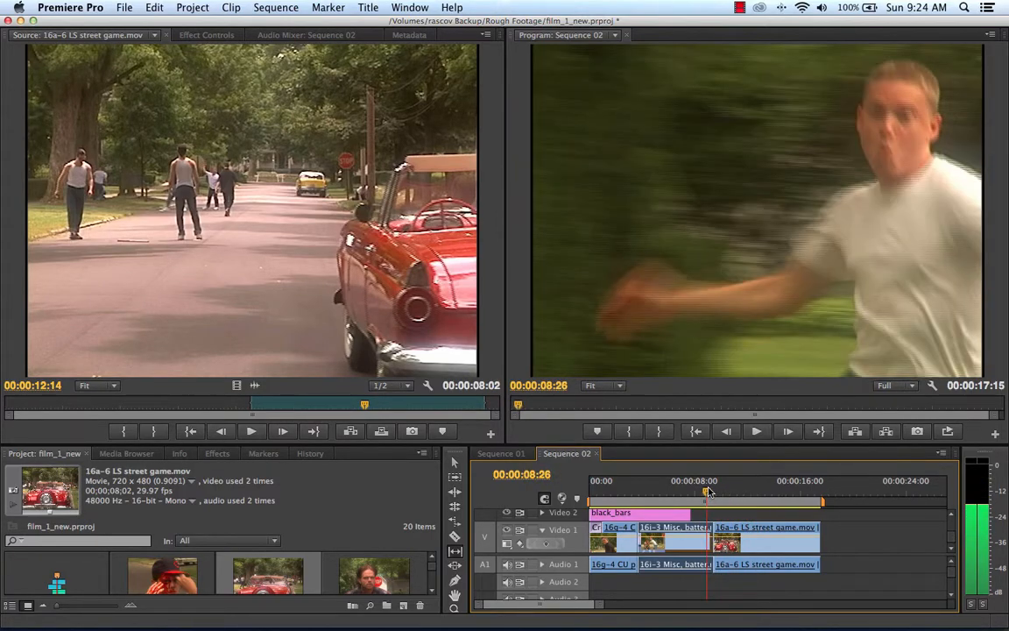
Step: Slide the batter clip more than one second later, trimming the adjacent pitcher and street game clips to match
left_click(455, 565)
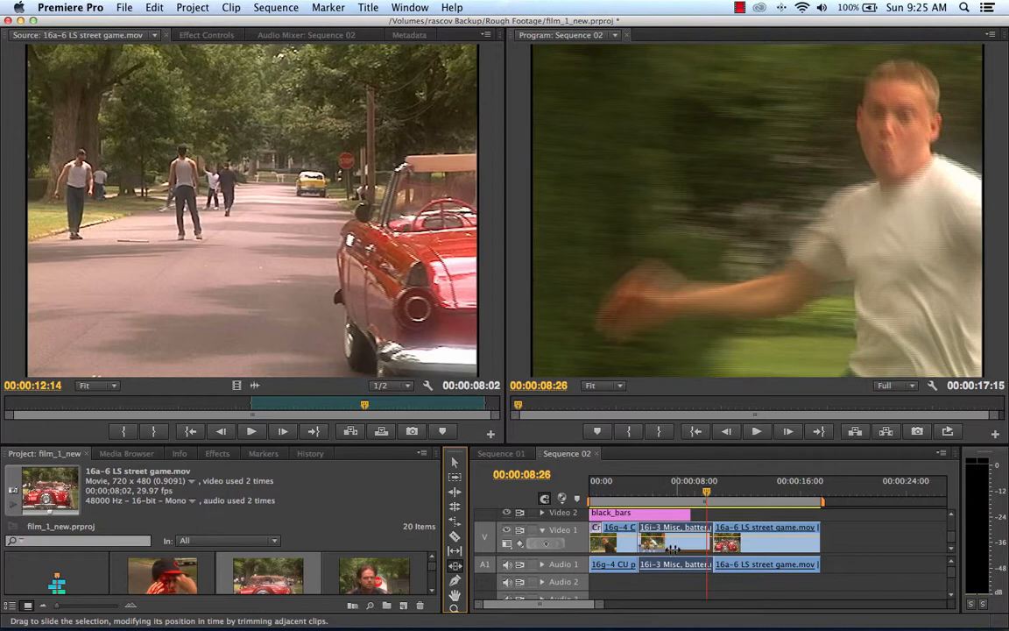
left_click_drag(677, 540, 693, 546)
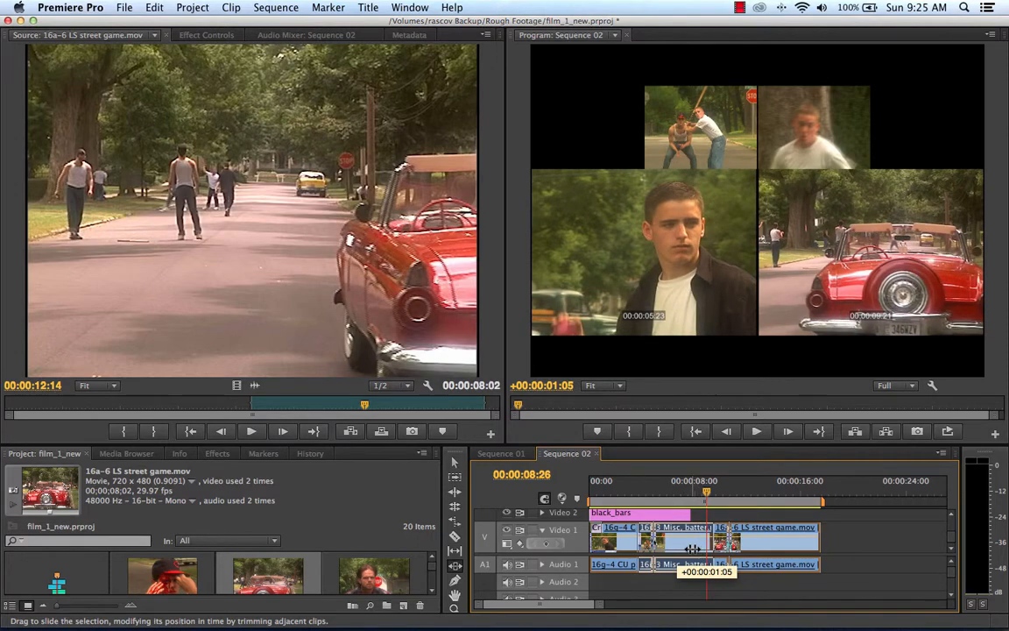
mouse_move(693, 548)
left_mouse_down()
mouse_move(705, 549)
mouse_move(695, 549)
left_mouse_up()
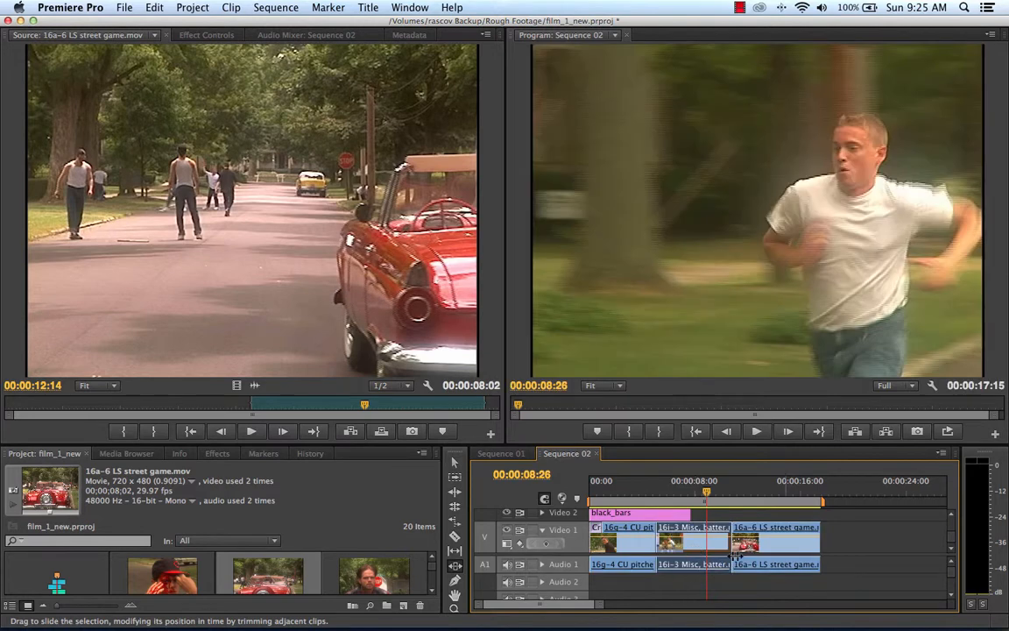
Step: Extend the black_bars clip to the end of the street game clip and play the batter's run from 00:00:09:27
left_click(455, 461)
left_click_drag(686, 514, 819, 515)
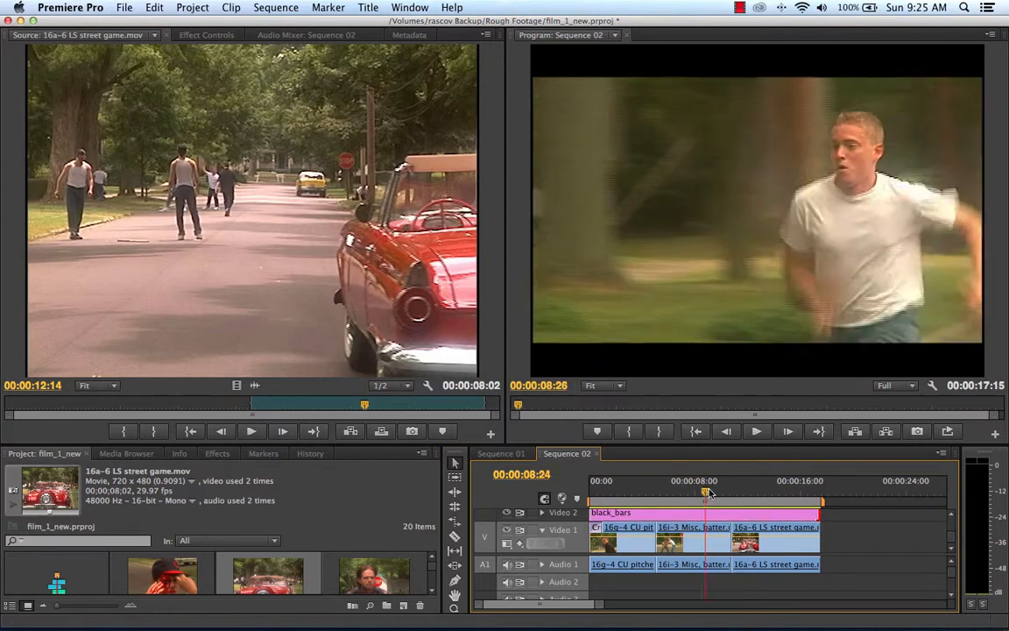
mouse_move(709, 493)
left_mouse_down()
mouse_move(692, 493)
mouse_move(743, 493)
mouse_move(643, 493)
mouse_move(723, 495)
left_mouse_up()
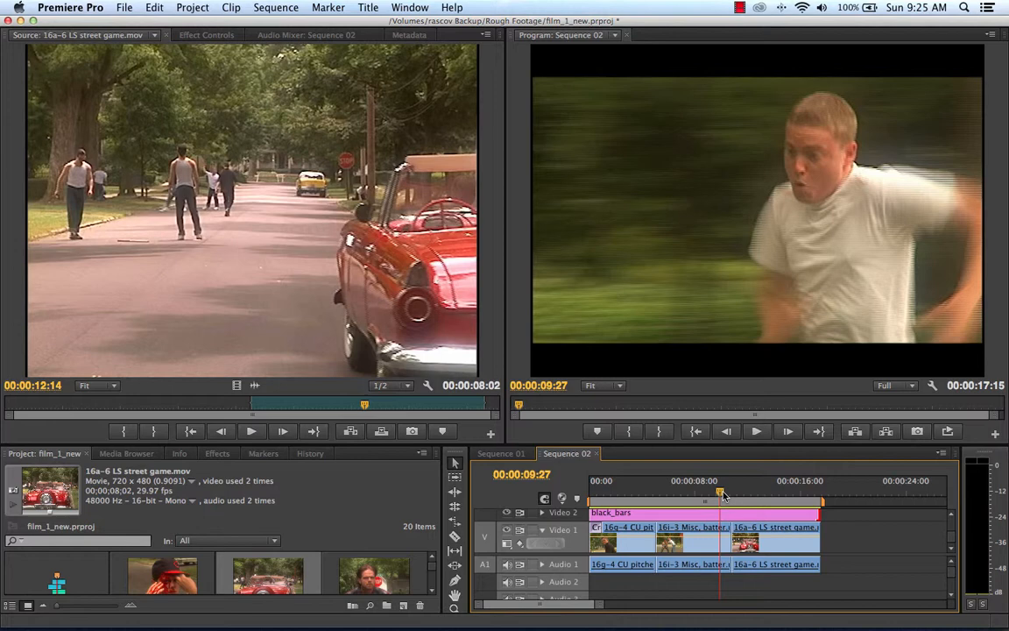
key("space")
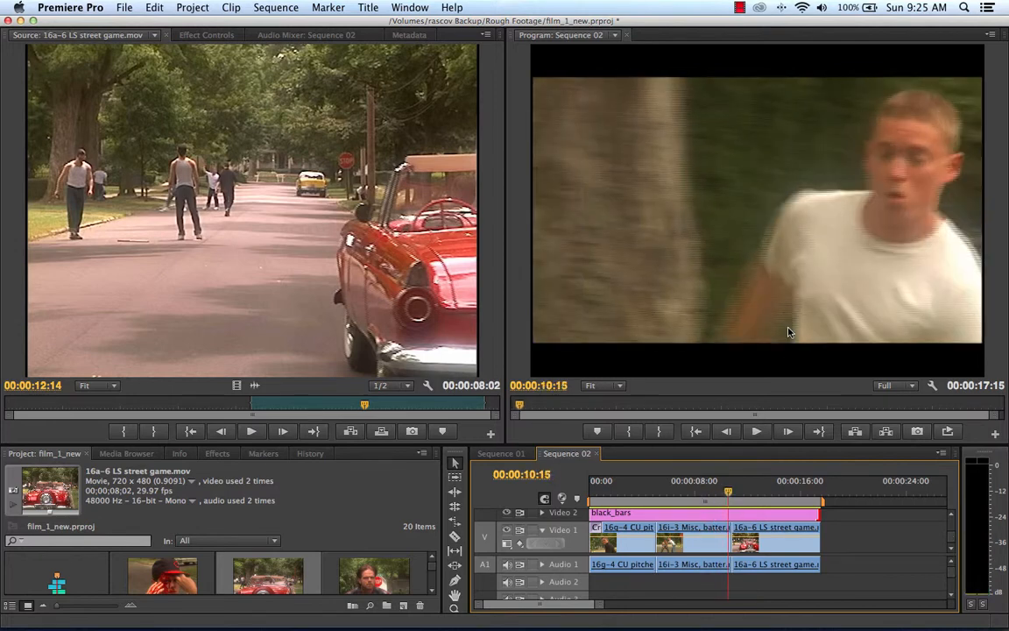